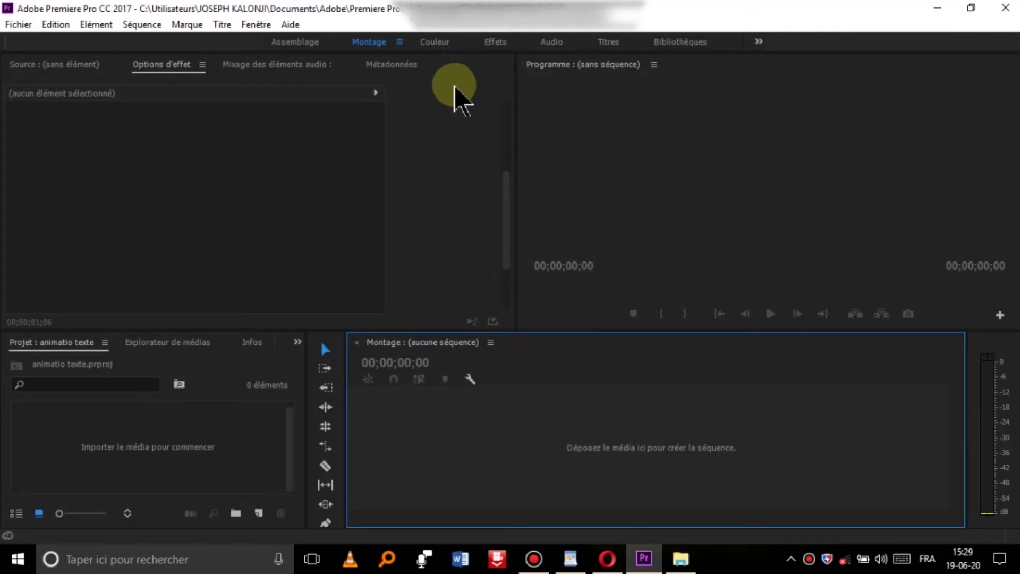
- Create a new default still title named Titre 02 at 1360 x 768 with square pixels
click(222, 25)
click(222, 24)
click(222, 24)
mouse_move(247, 66)
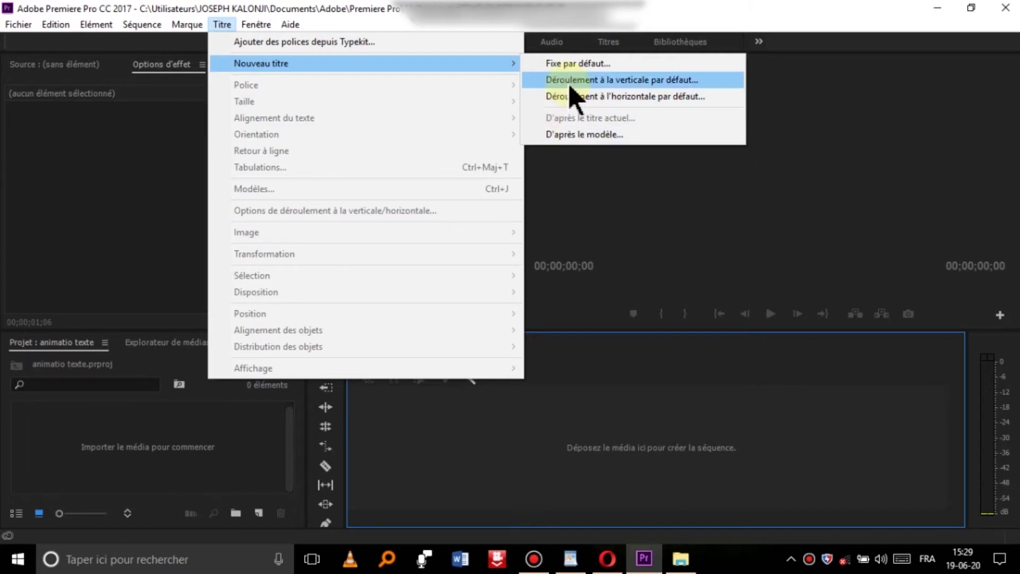
click(572, 66)
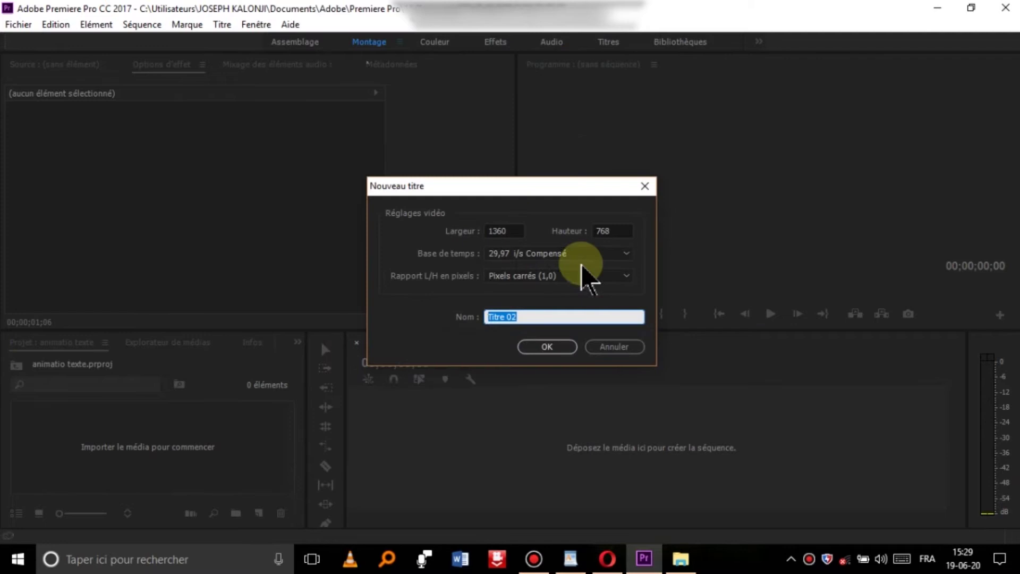
click(549, 354)
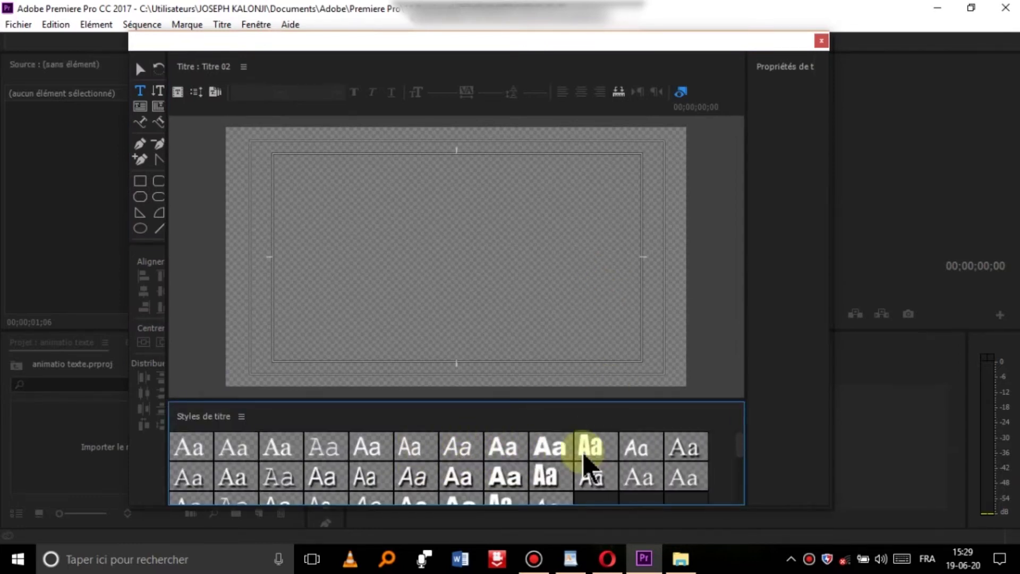
- Add the text JKK in the Impact title style, then move it near the frame's centre and enlarge it to about 126.6
click(344, 207)
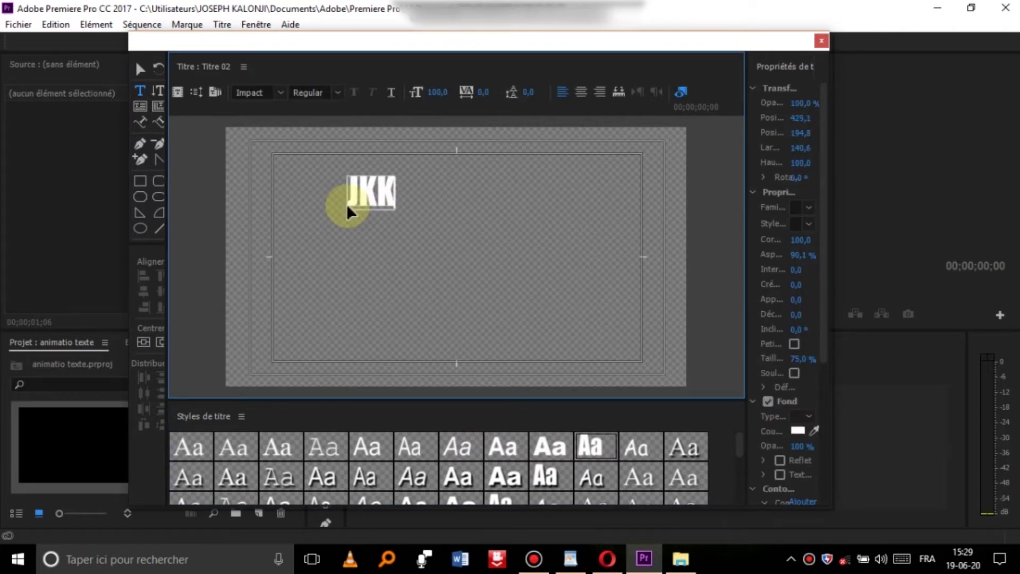
drag(366, 204, 531, 257)
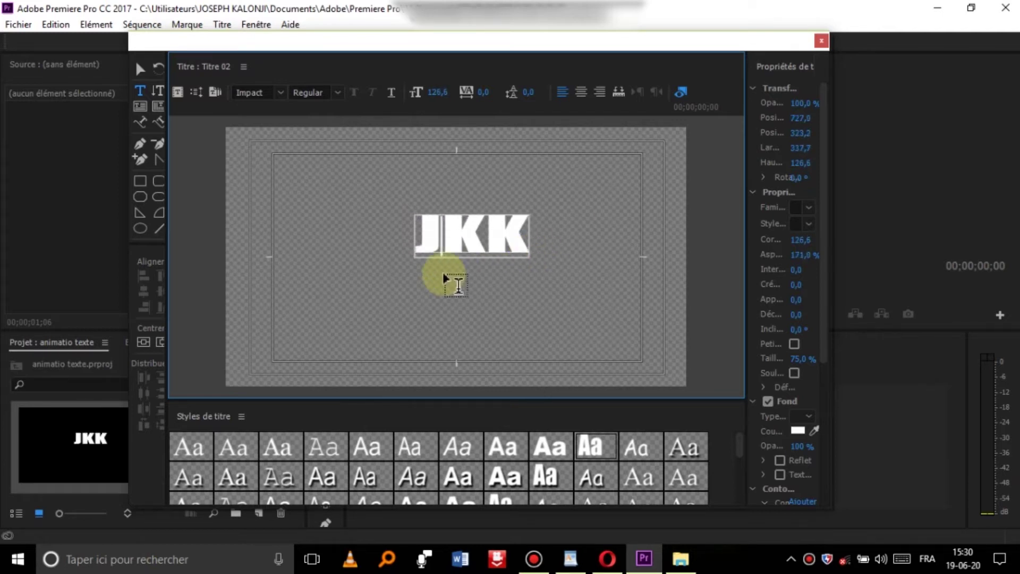
- Add the text FILM directly beneath JKK, narrow it to about JKK's width, and close the title editor
click(414, 273)
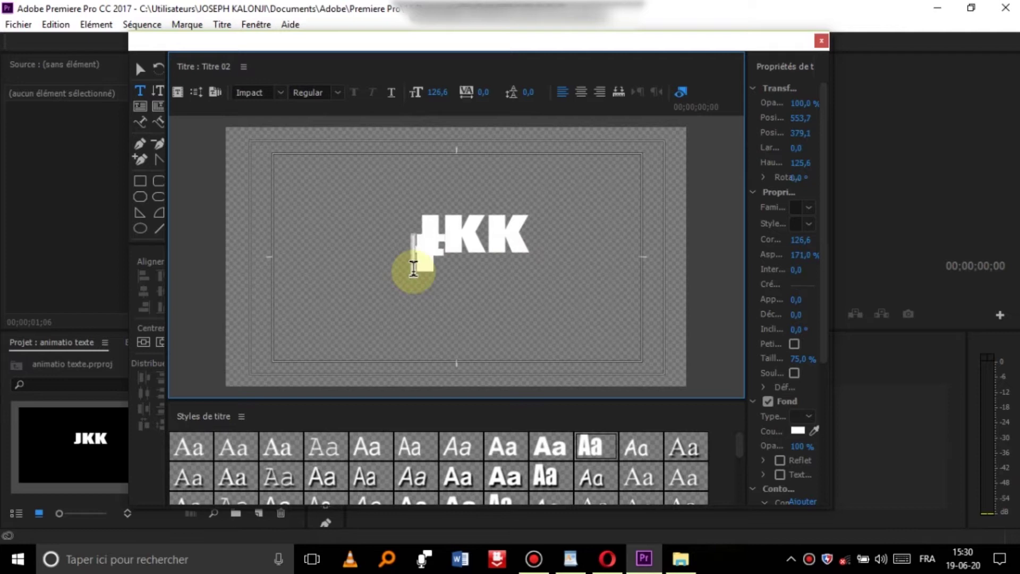
text(FILM)
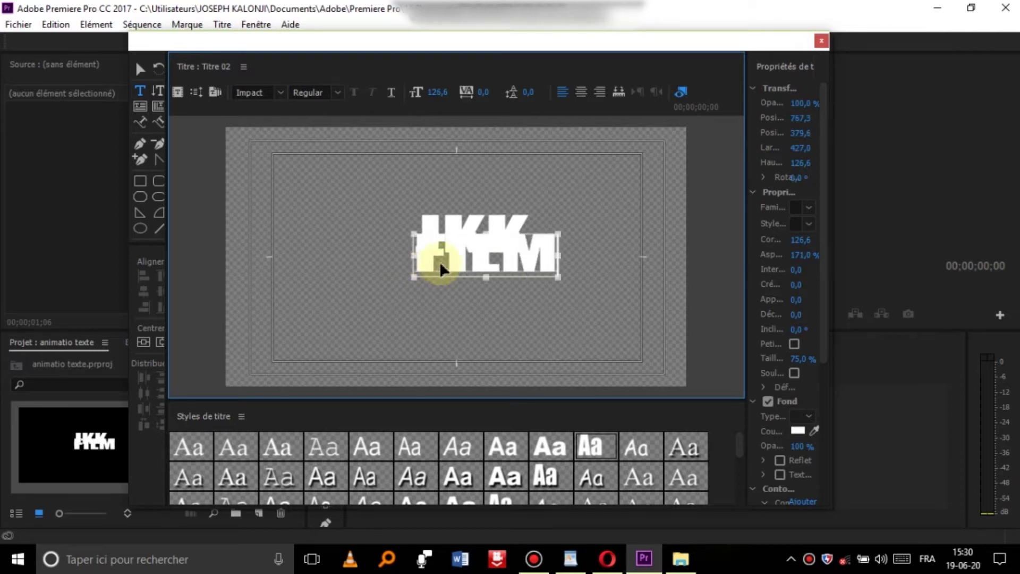
drag(440, 289, 439, 290)
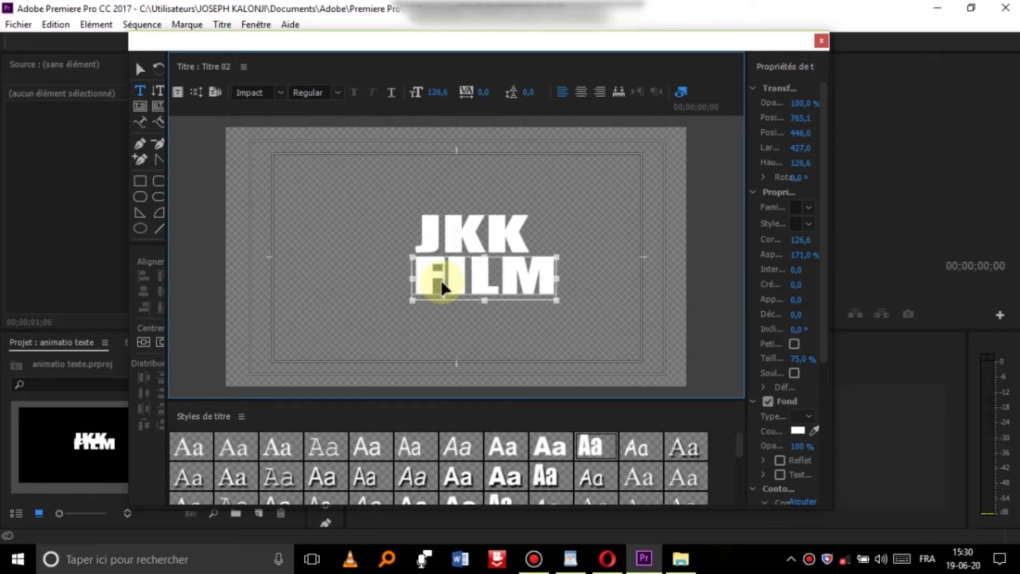
drag(559, 255, 536, 257)
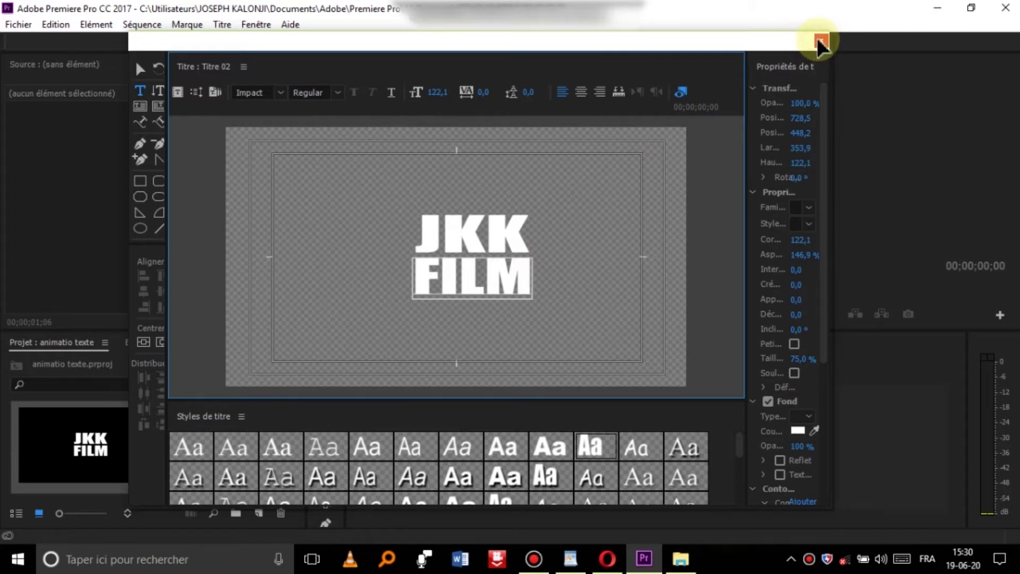
click(822, 41)
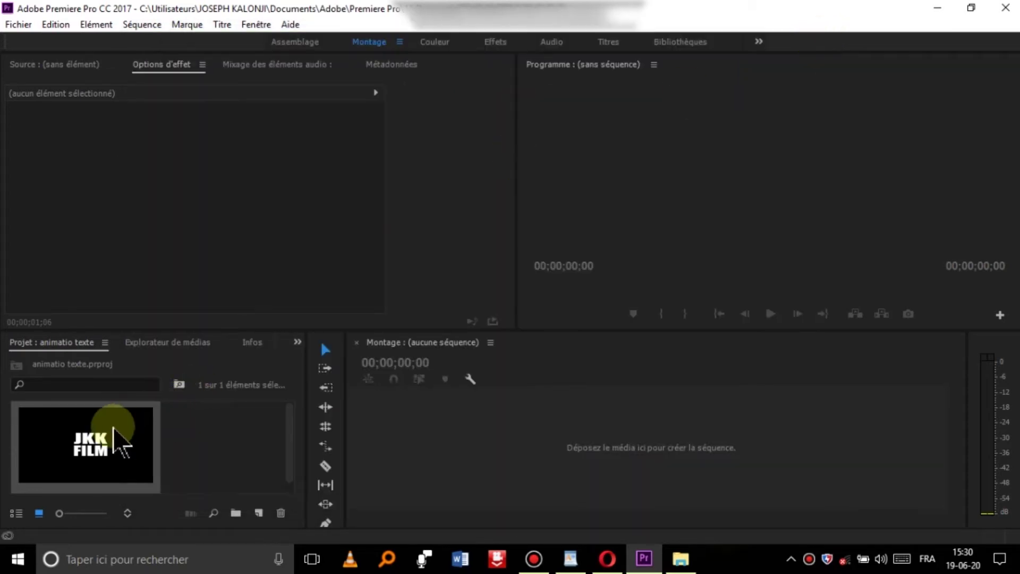
- Create a sequence from the title, extend its clip to about 6;16 on V1, and play it back
drag(88, 444, 428, 426)
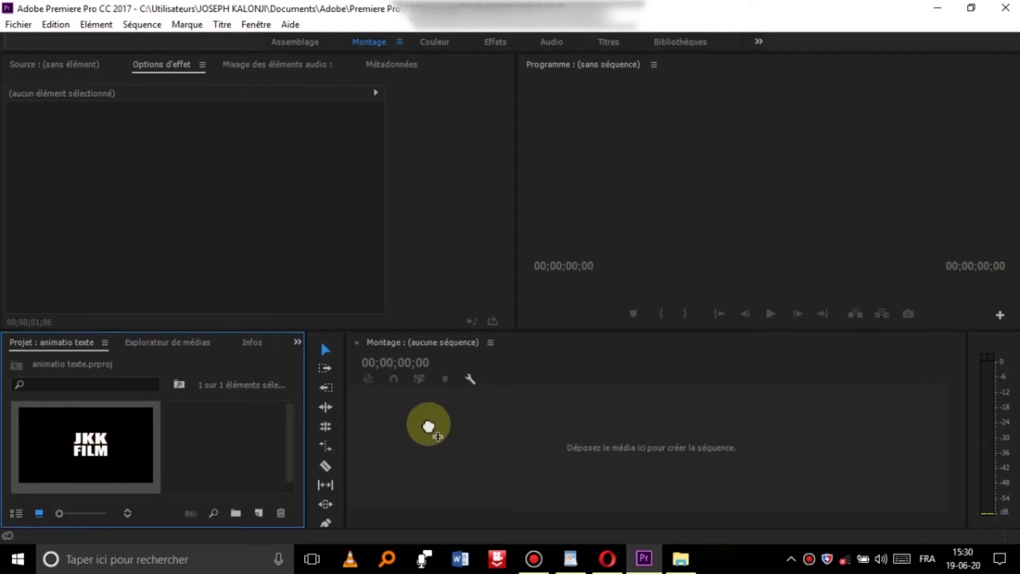
drag(428, 427, 410, 437)
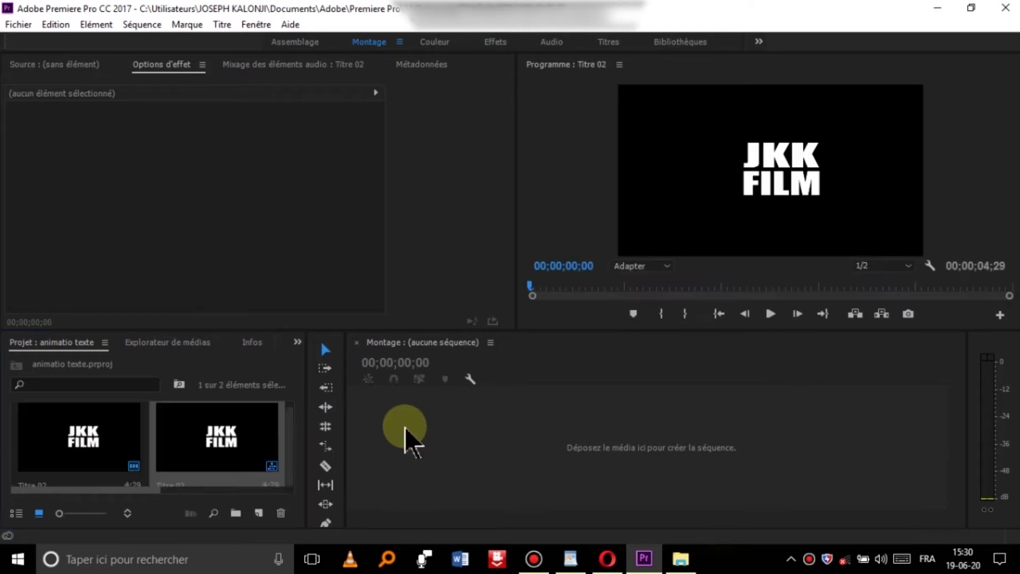
drag(724, 436, 788, 438)
click(771, 314)
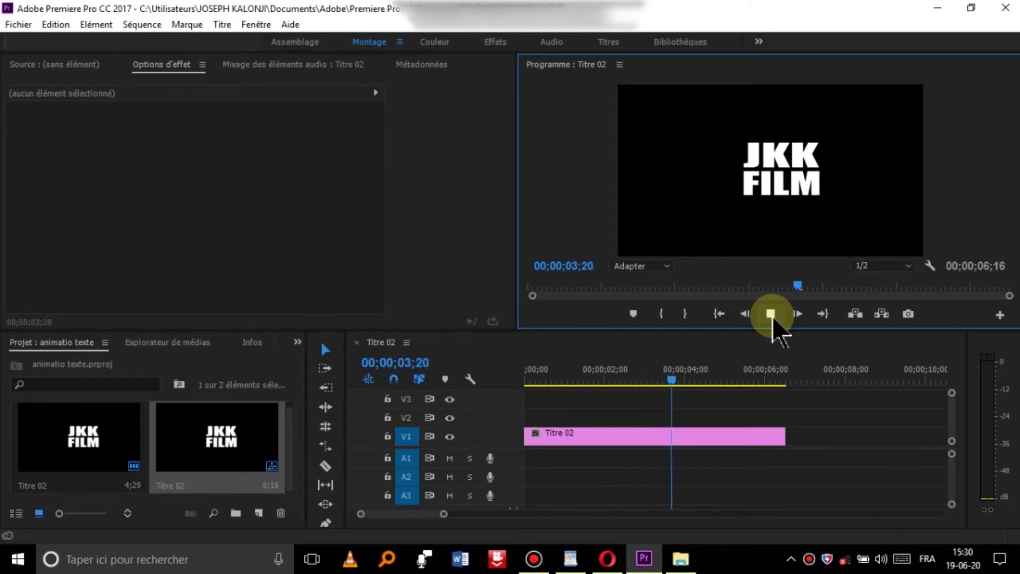
click(771, 316)
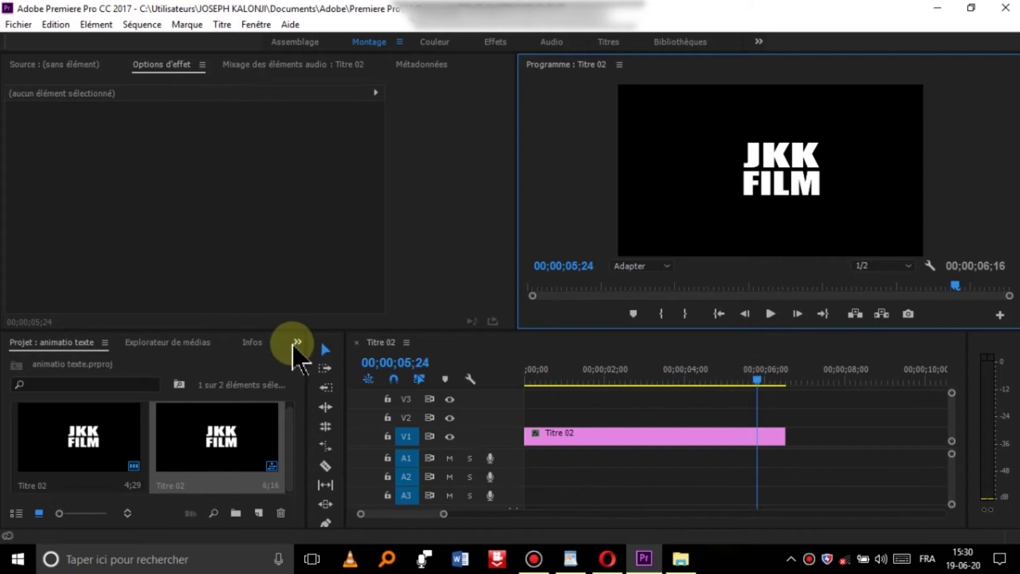
- Review the JKK FILM title in the title editor, close it, and load the title into the Source monitor
double_click(202, 452)
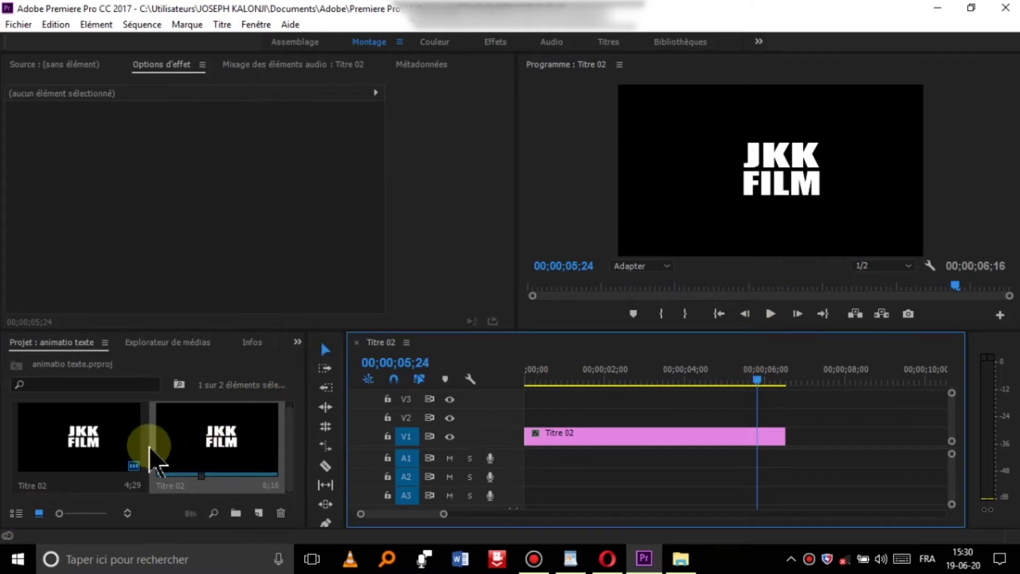
double_click(104, 451)
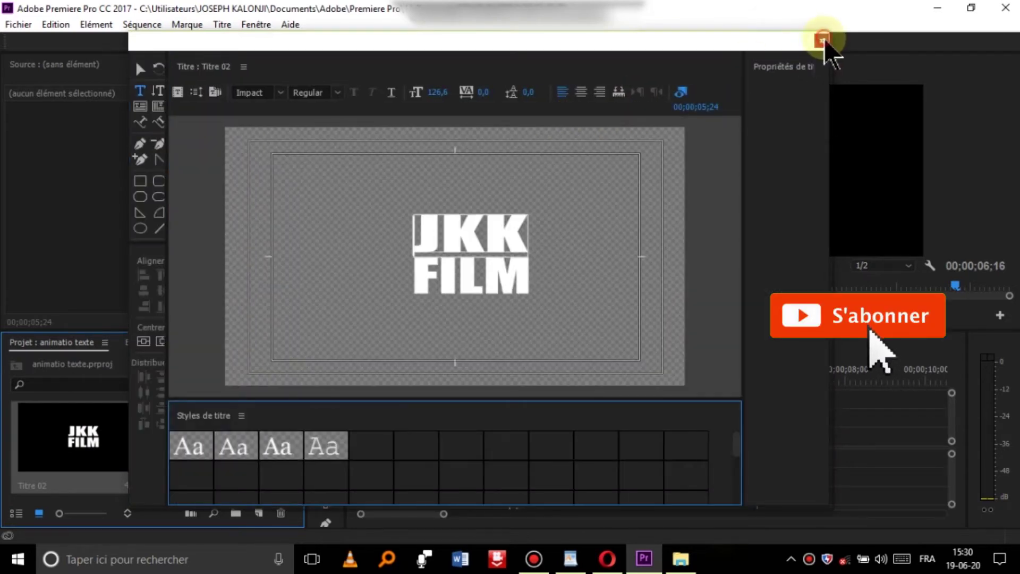
click(822, 41)
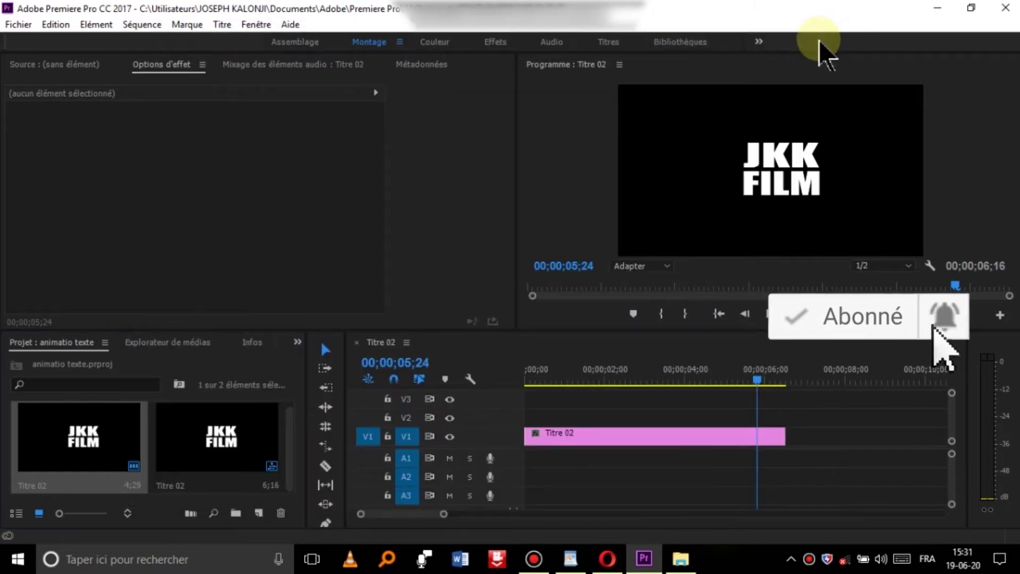
click(63, 66)
drag(102, 445, 210, 227)
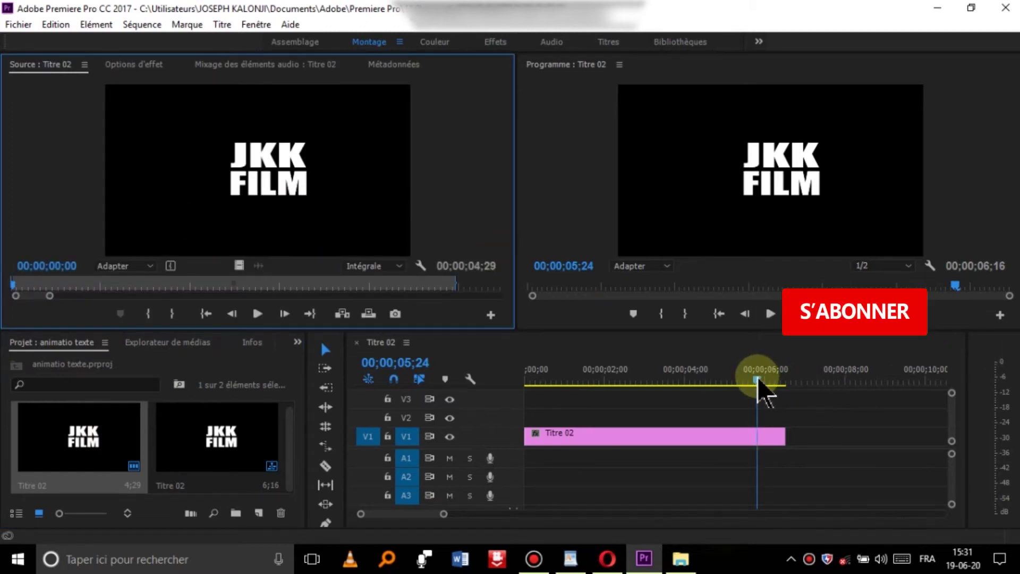
- Apply the Transformation video effect from the Déformation group to the Titre 02 clip
click(298, 342)
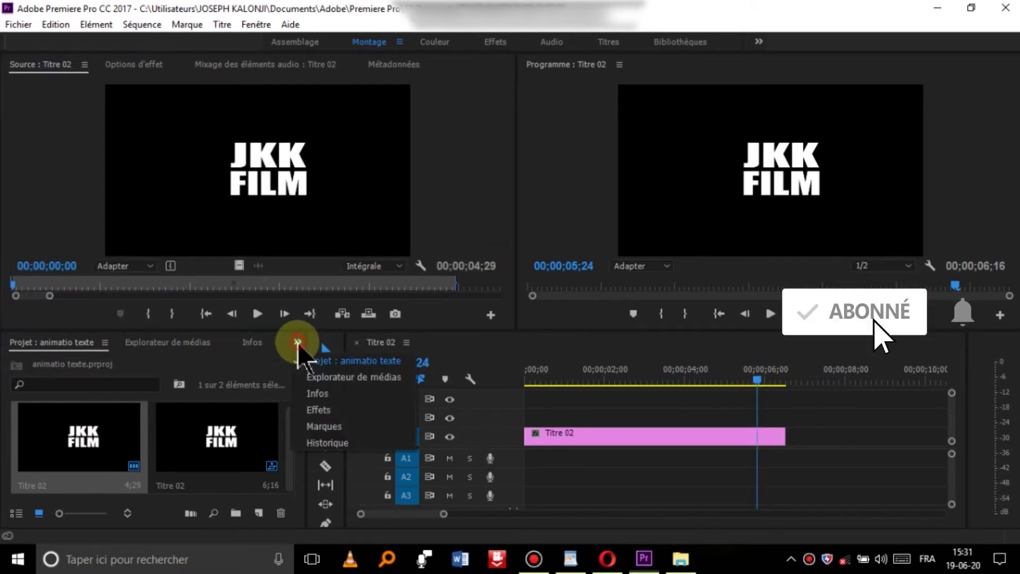
click(329, 393)
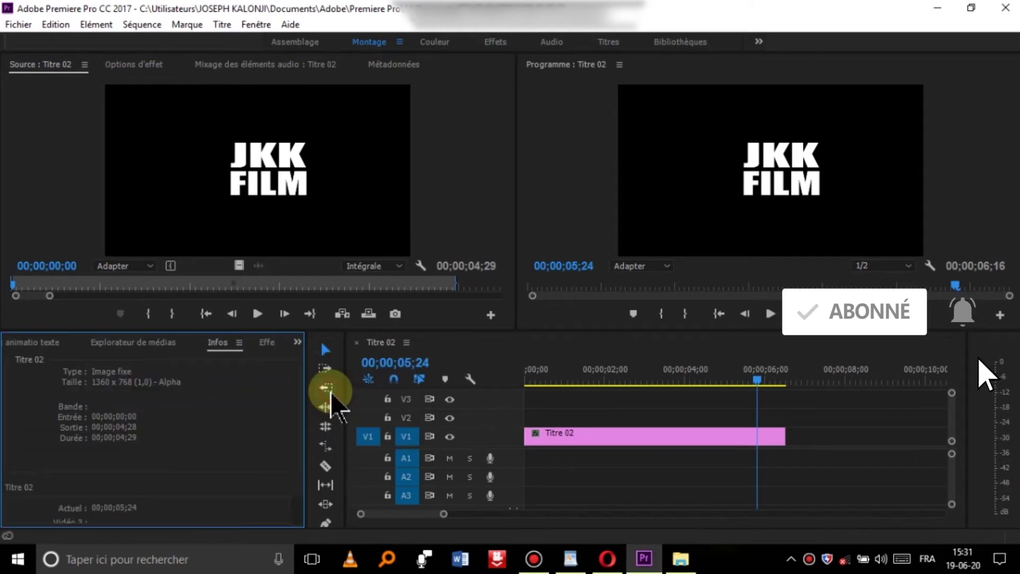
click(298, 342)
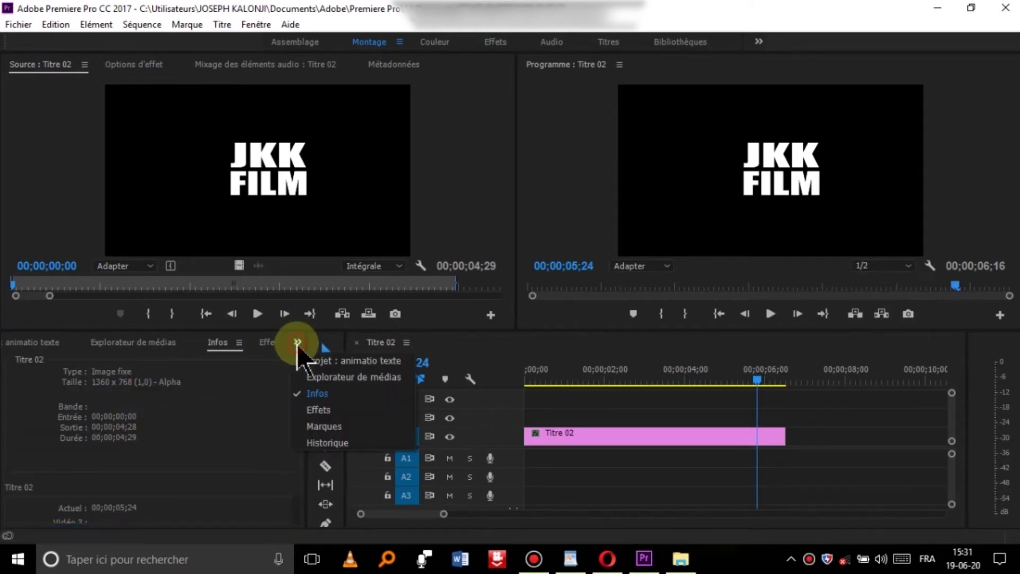
click(319, 410)
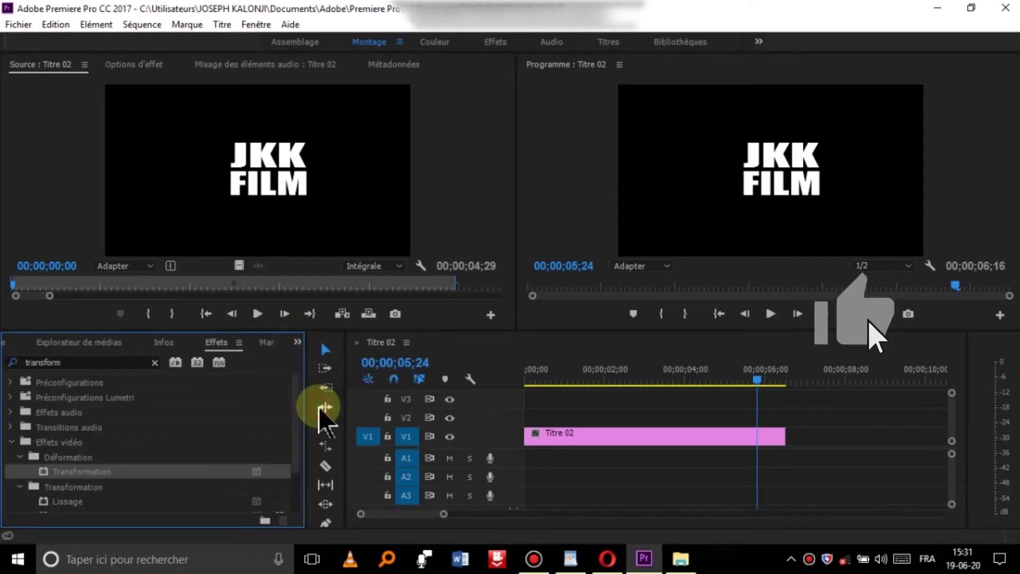
click(116, 364)
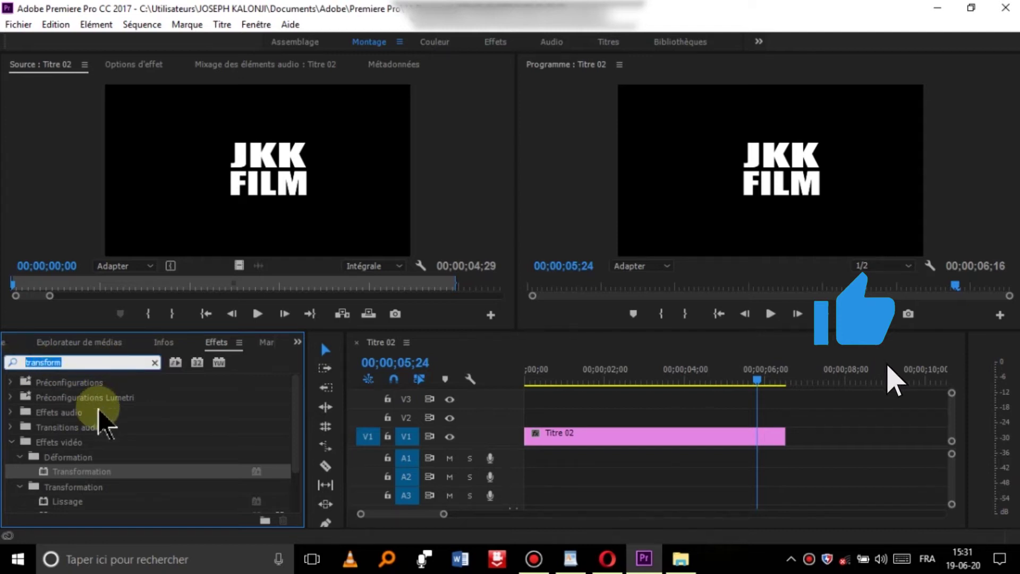
drag(87, 472, 585, 446)
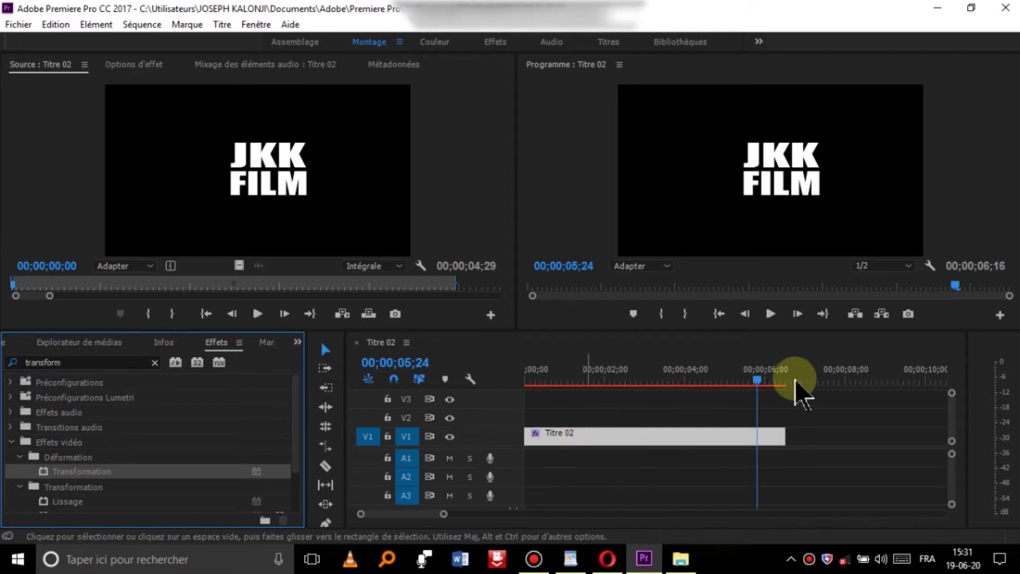
- Play the sequence from its beginning to preview the clip with the Transformation effect
drag(756, 376, 489, 407)
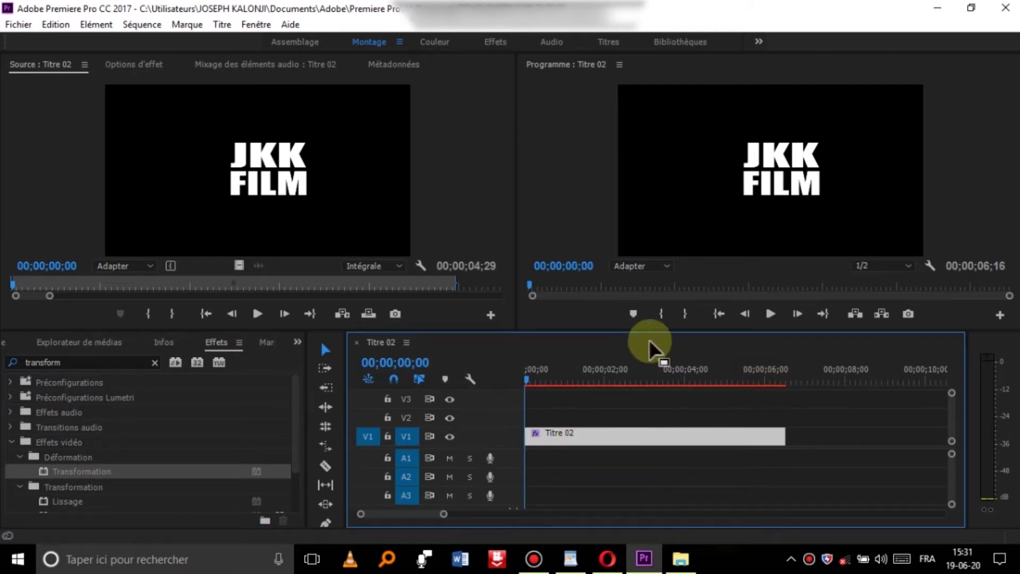
click(770, 315)
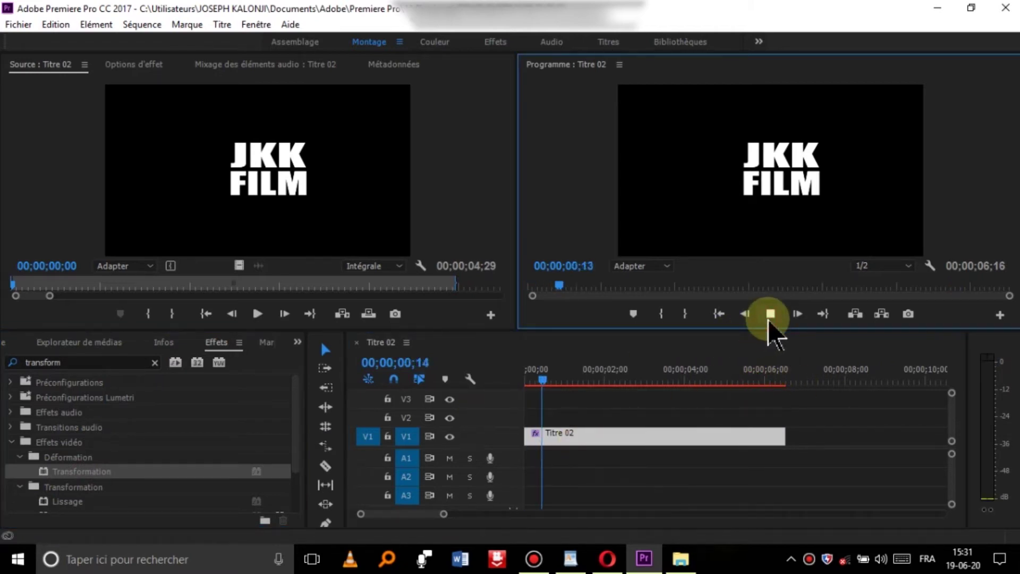
click(769, 314)
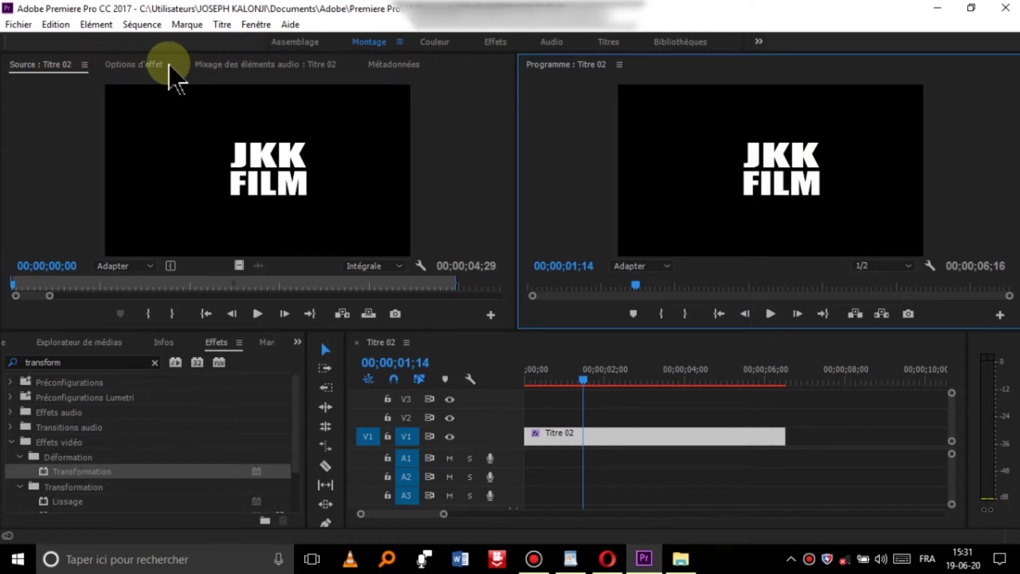
- Show the Titre 02 clip's Transformation settings and set the horizontal anchor point to 680
click(150, 66)
drag(505, 122, 519, 202)
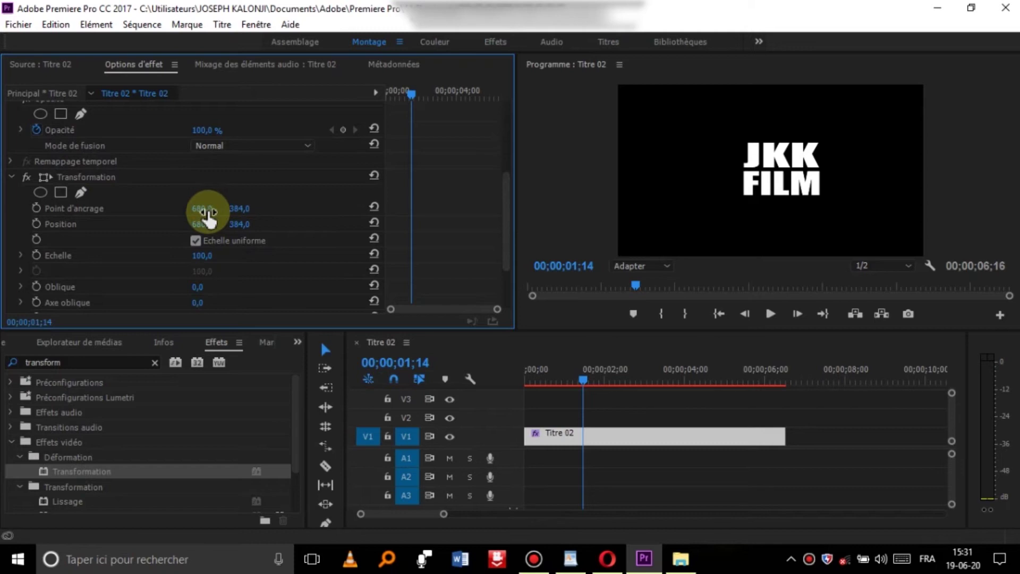
mouse_move(210, 209)
mouse_down()
mouse_move(147, 208)
mouse_move(214, 208)
mouse_up()
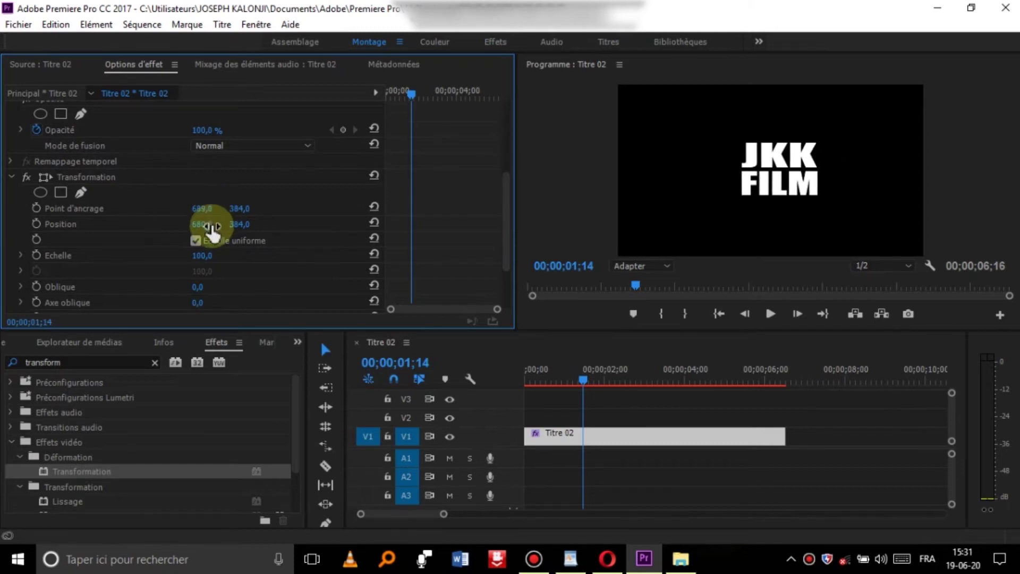
click(202, 208)
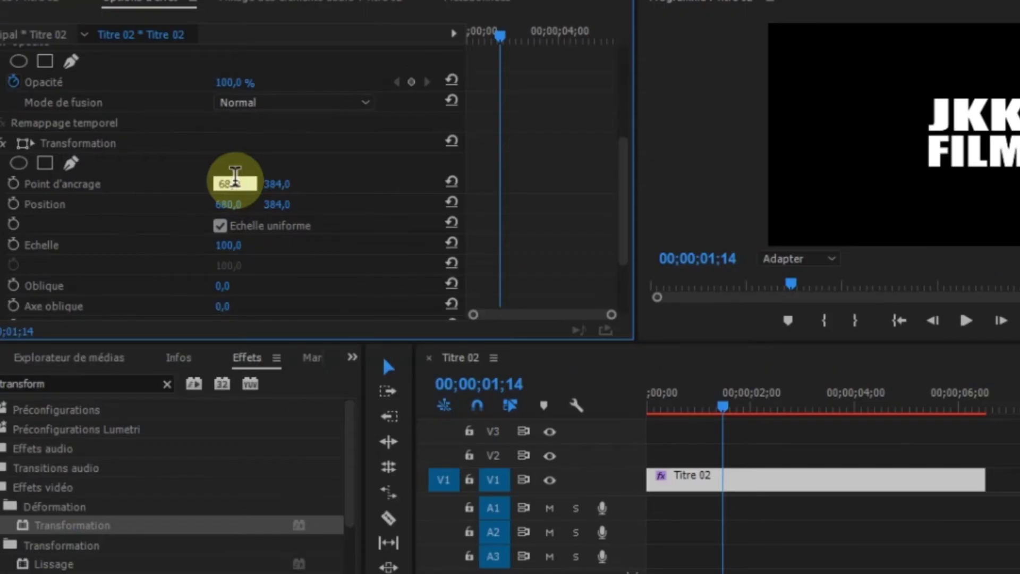
click(207, 208)
click(234, 182)
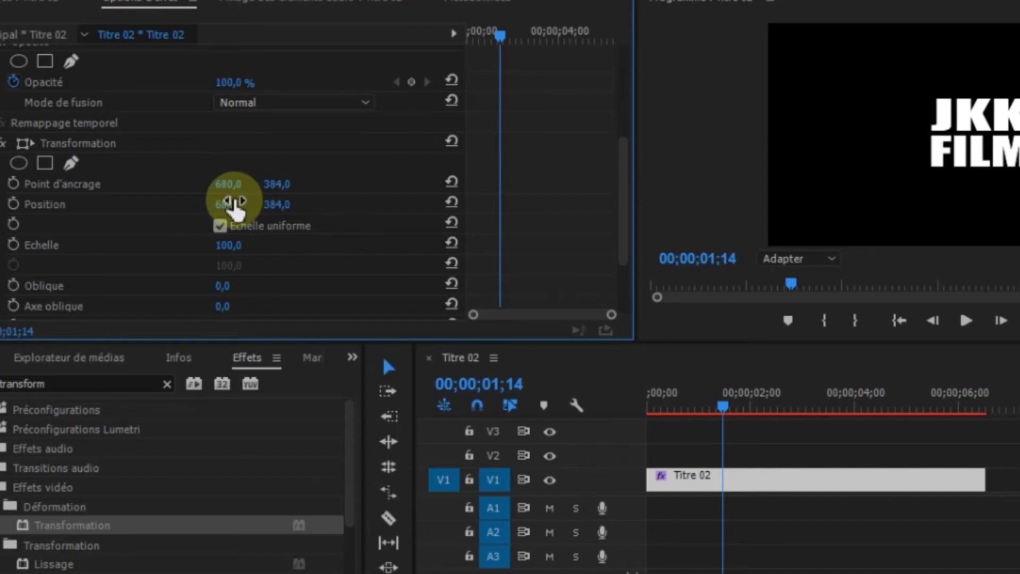
- Set the Transformation position to 679, 900 and add its first keyframe at 00;00;00;01
drag(234, 205, 280, 202)
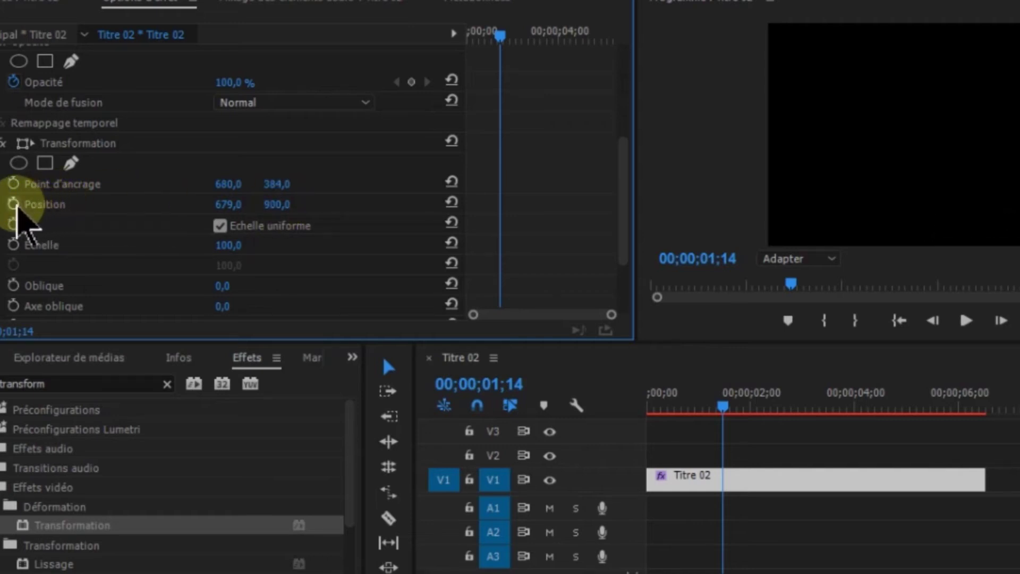
drag(723, 403, 650, 406)
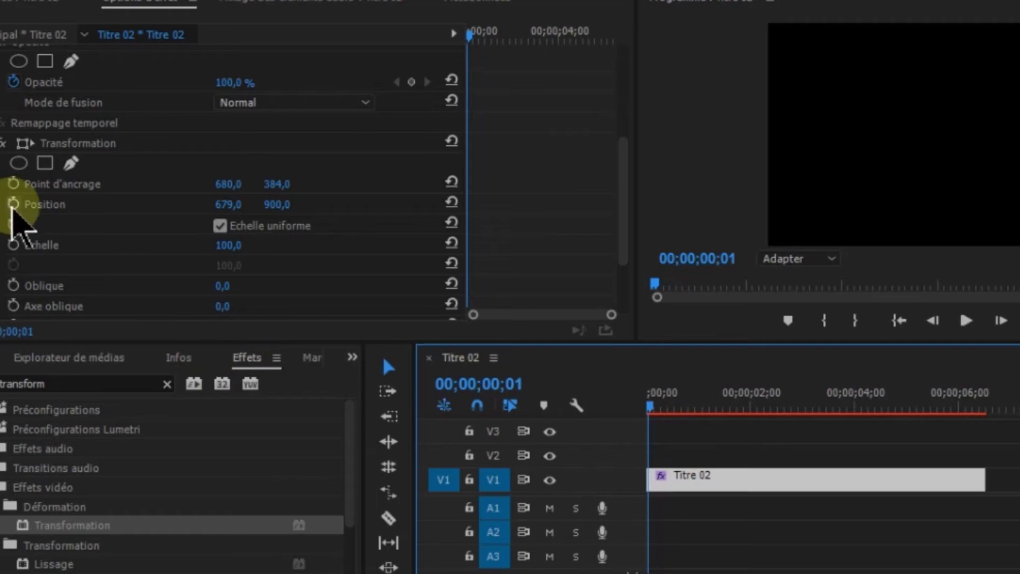
click(13, 204)
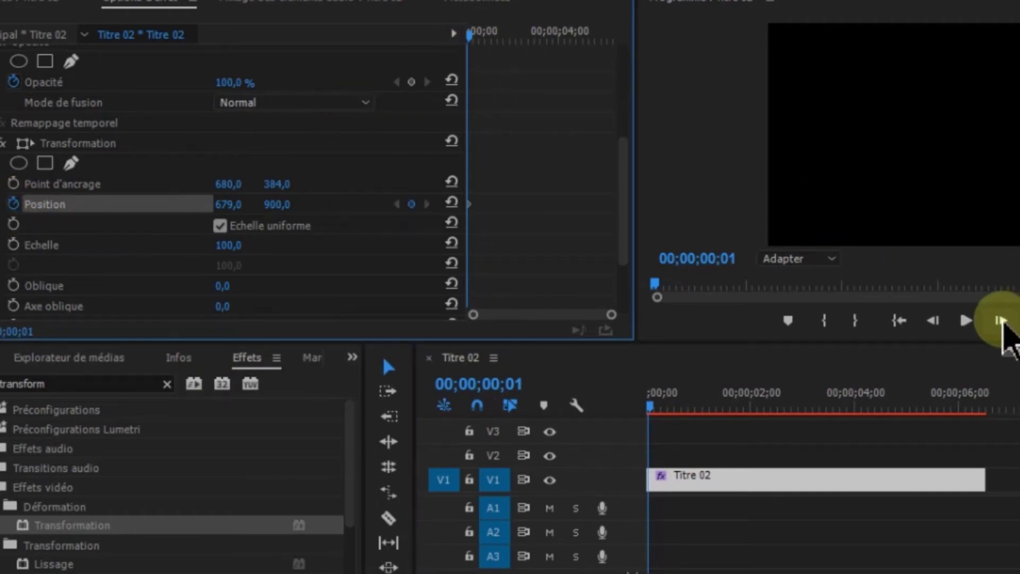
- Advance frame by frame to 00;00;00;11 and set the Transformation effect's vertical position to 373, adding a second Position keyframe
click(1002, 321)
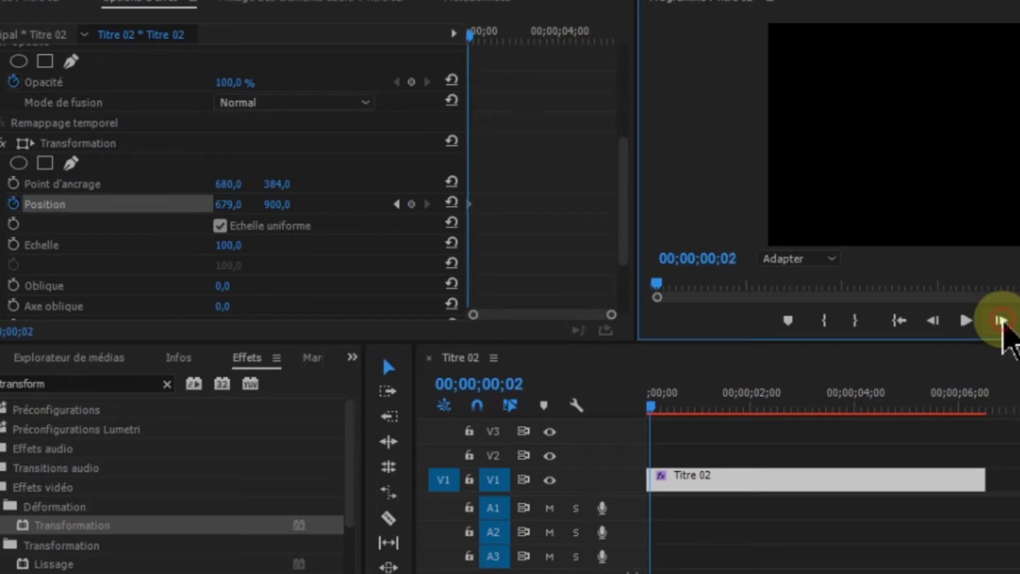
click(1002, 321)
click(1002, 321)
click(1002, 321)
click(1003, 321)
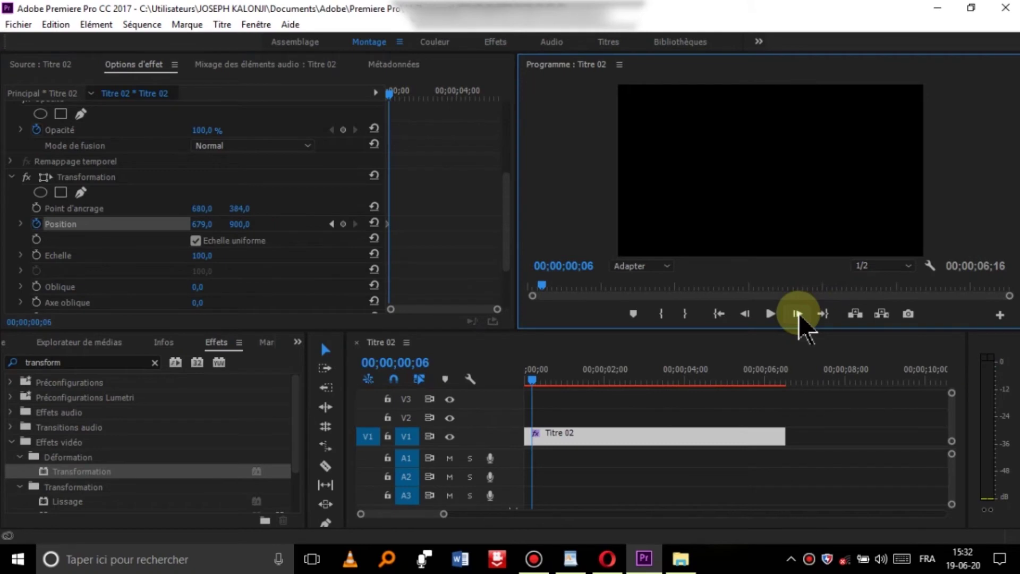
click(798, 315)
click(798, 316)
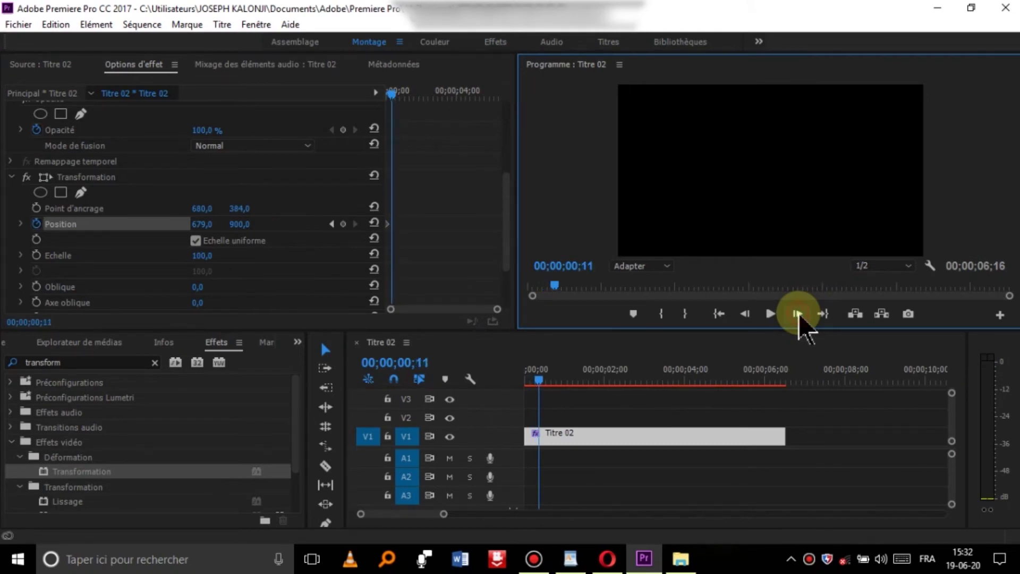
drag(242, 224, 168, 224)
- Return to the start of the sequence and play the title's upward entry
click(539, 380)
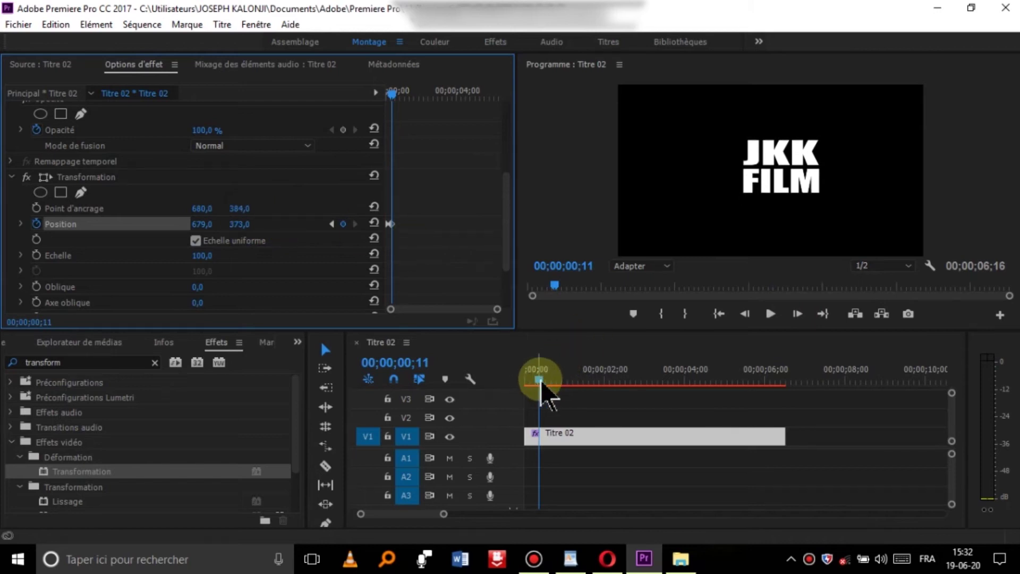
drag(541, 382, 513, 379)
click(770, 314)
click(769, 314)
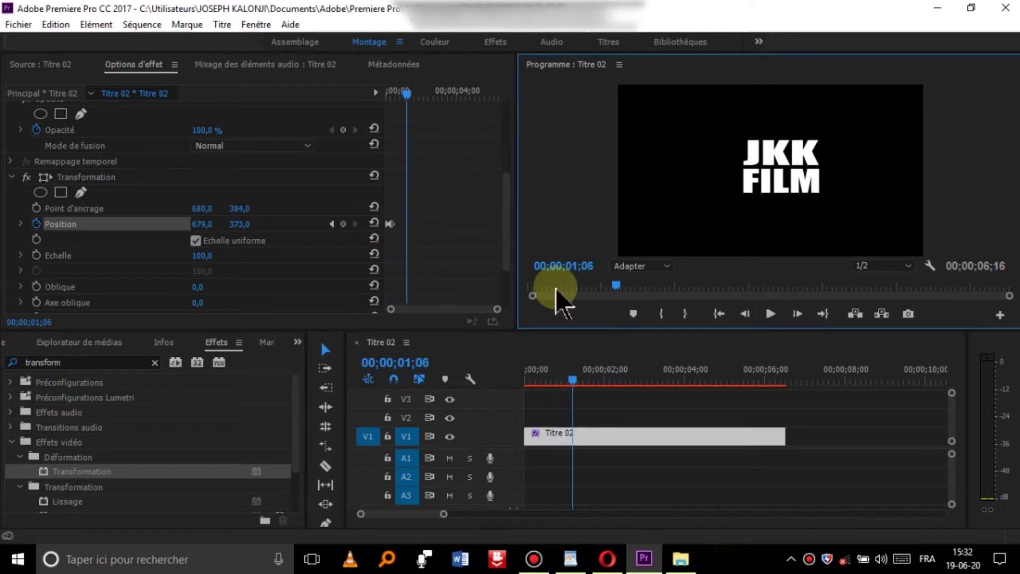
- Move the second Position keyframe a few frames forward in time to slow the entry, and preview it from the start
click(396, 227)
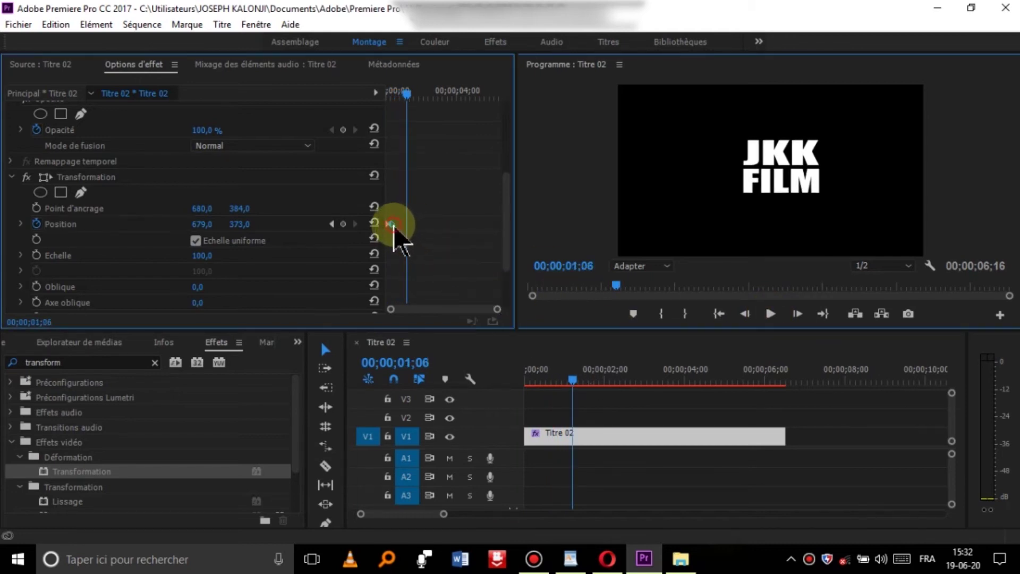
drag(409, 99, 387, 95)
click(773, 322)
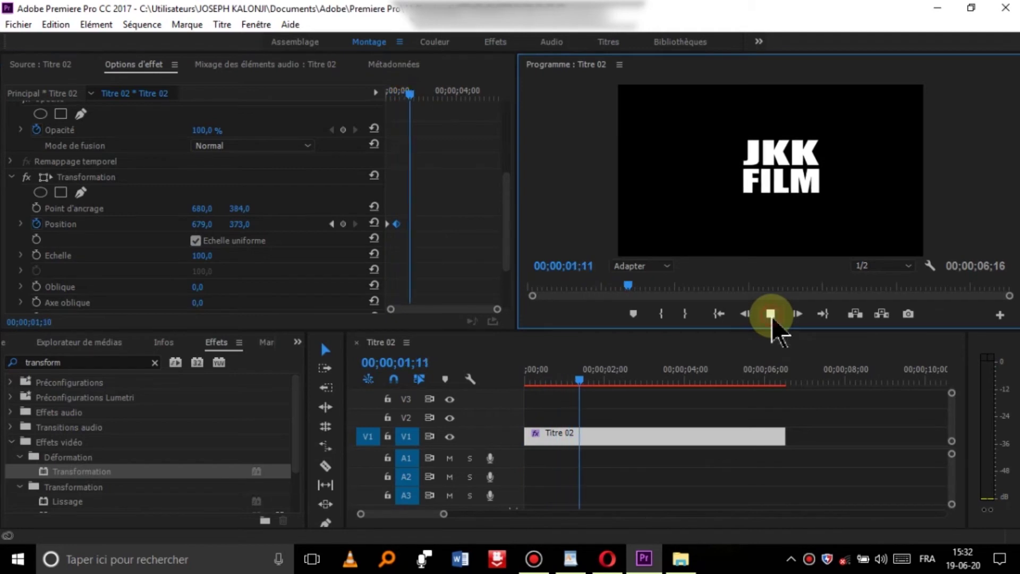
click(772, 319)
- Select both Transformation Position keyframes and set their temporal interpolation to Bézier
mouse_move(497, 309)
mouse_down()
mouse_move(473, 313)
mouse_move(490, 319)
mouse_up()
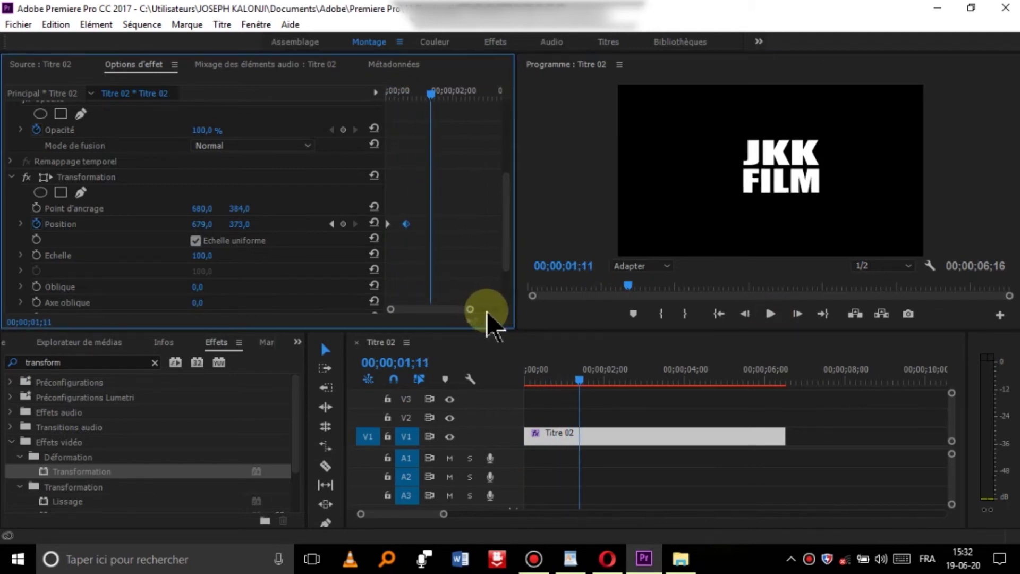
mouse_move(391, 311)
mouse_down()
mouse_move(400, 313)
mouse_move(388, 312)
mouse_up()
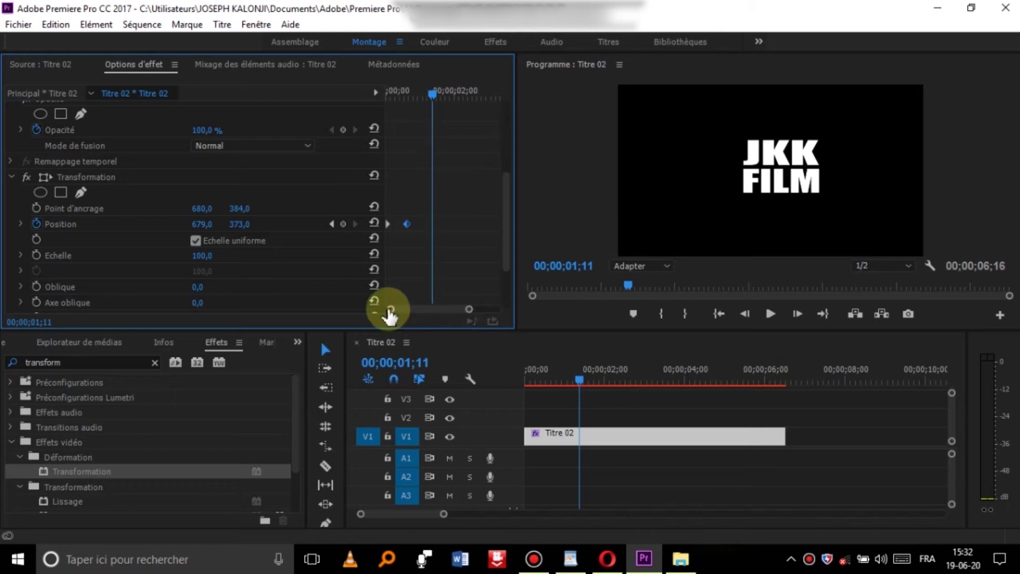
drag(431, 98, 390, 100)
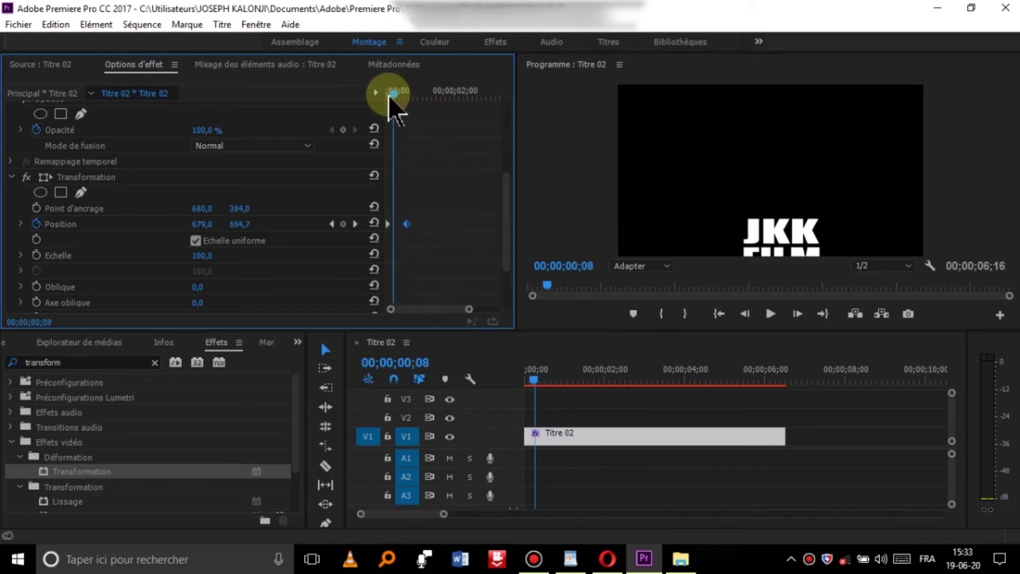
drag(394, 311, 401, 309)
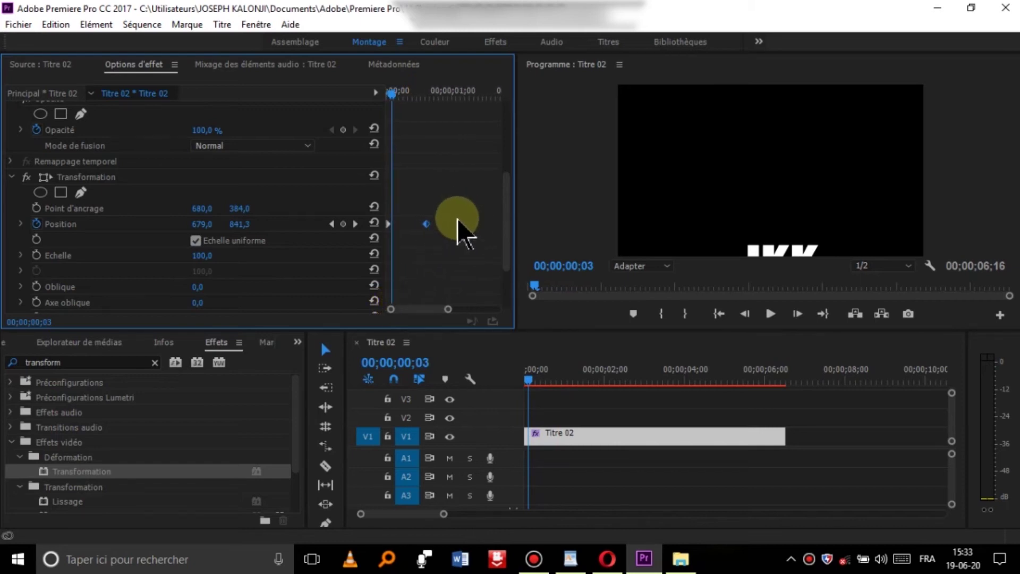
drag(455, 222, 381, 236)
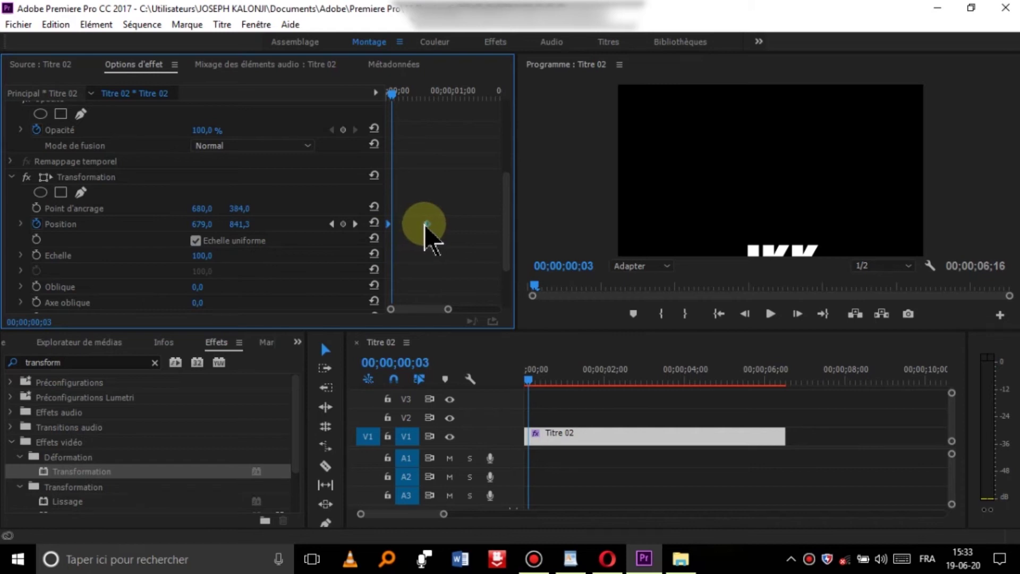
right_click(427, 224)
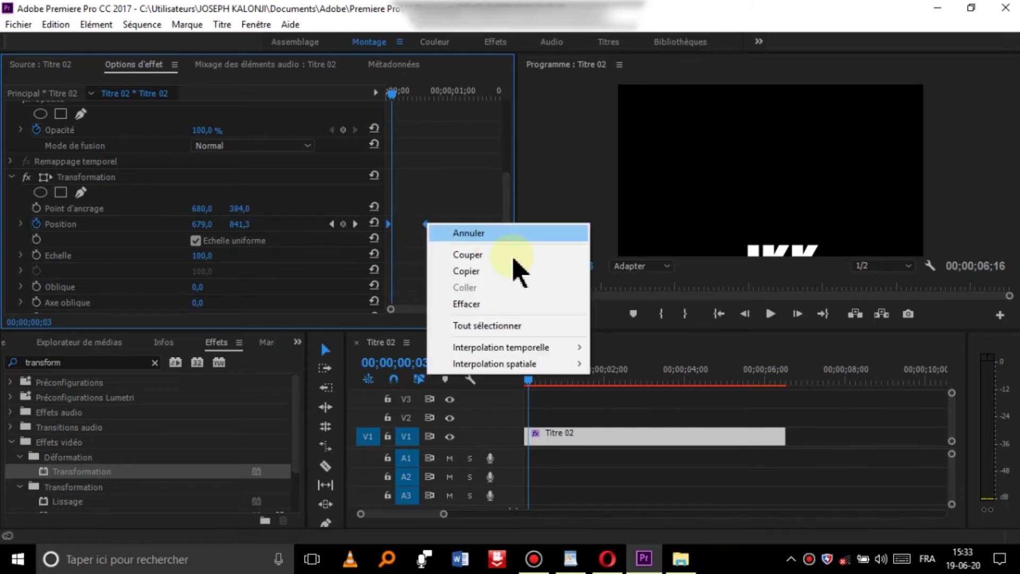
mouse_move(519, 358)
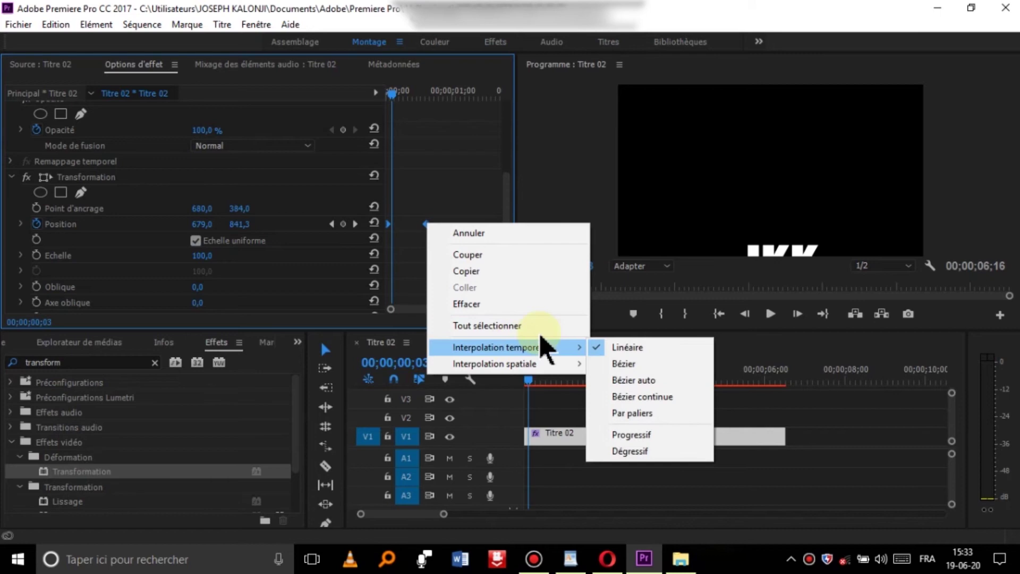
click(637, 367)
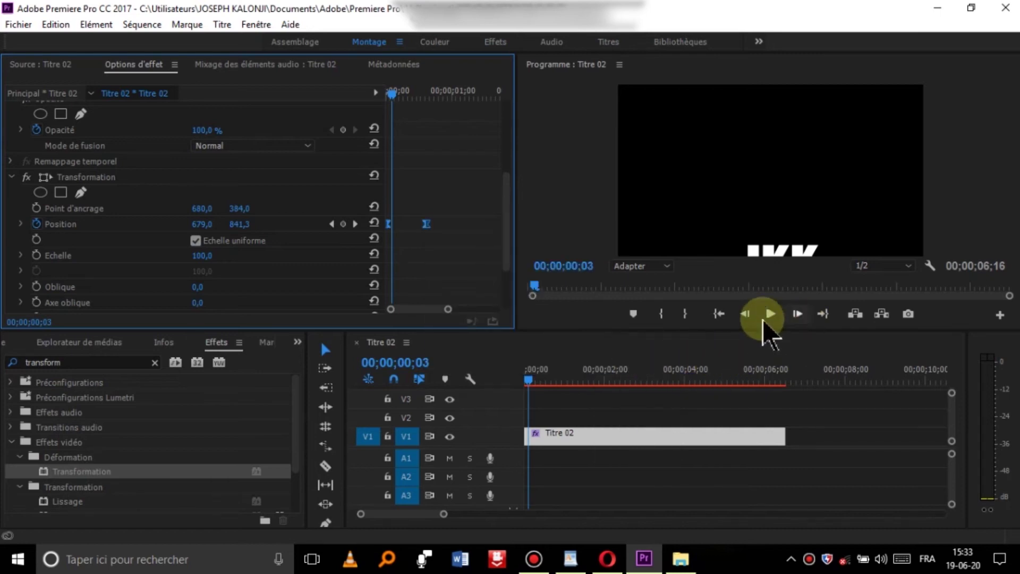
- Play the title animation from 00;00;00;00 to check the Bézier keyframes
click(525, 379)
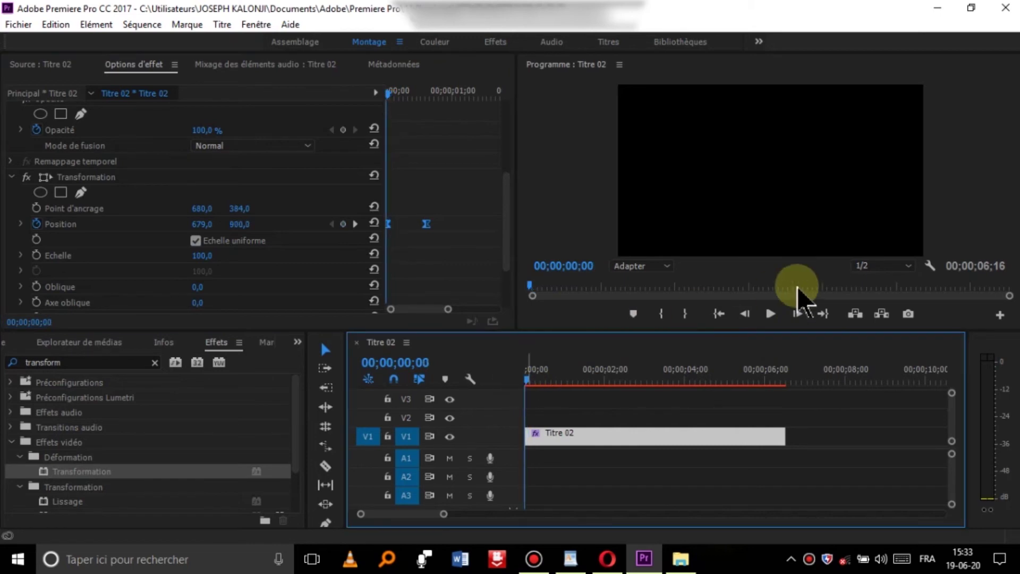
click(772, 314)
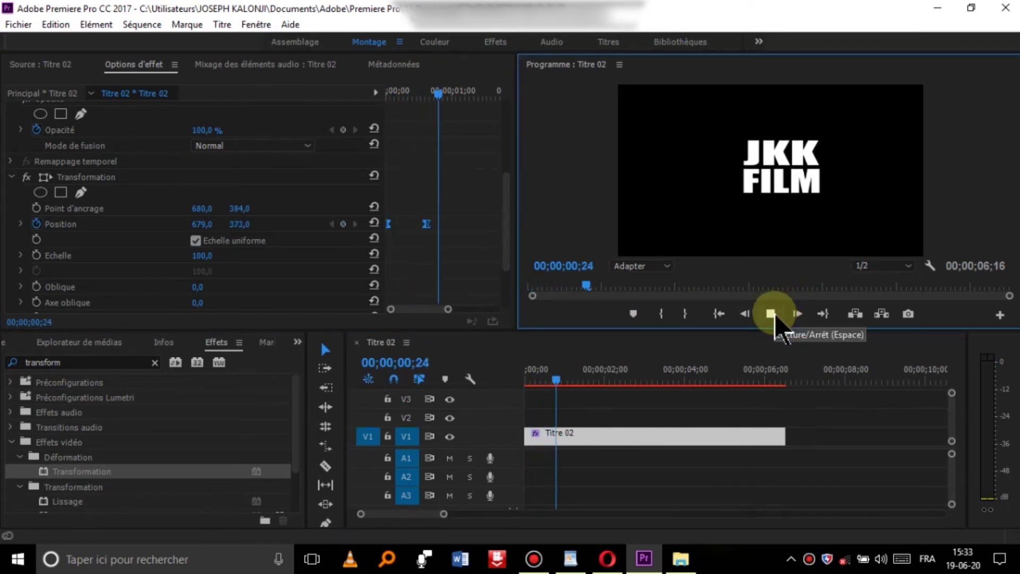
click(770, 314)
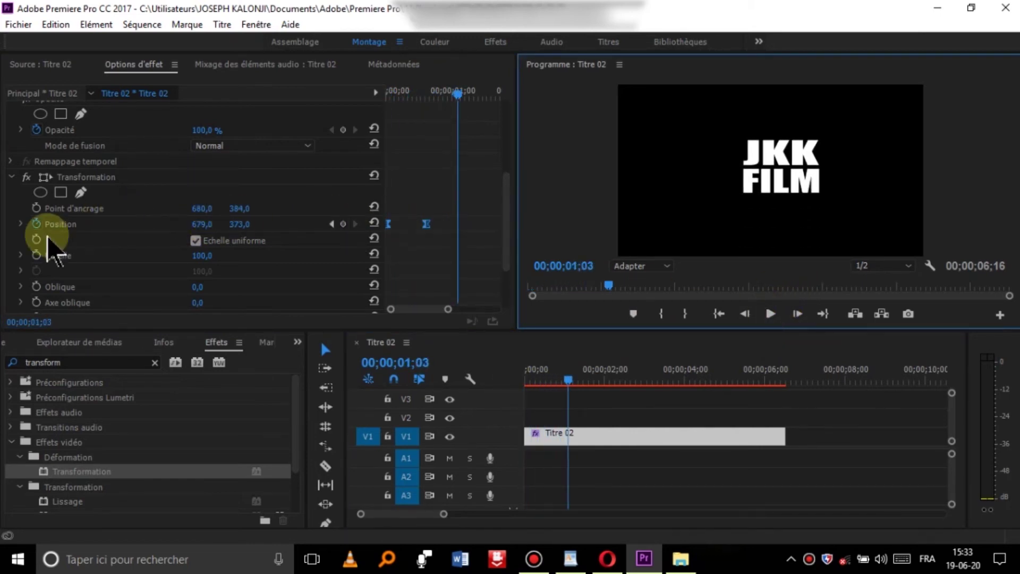
- Show the Position velocity graph, lower the first keyframe's speed to zero, and preview the animation from the beginning
click(22, 224)
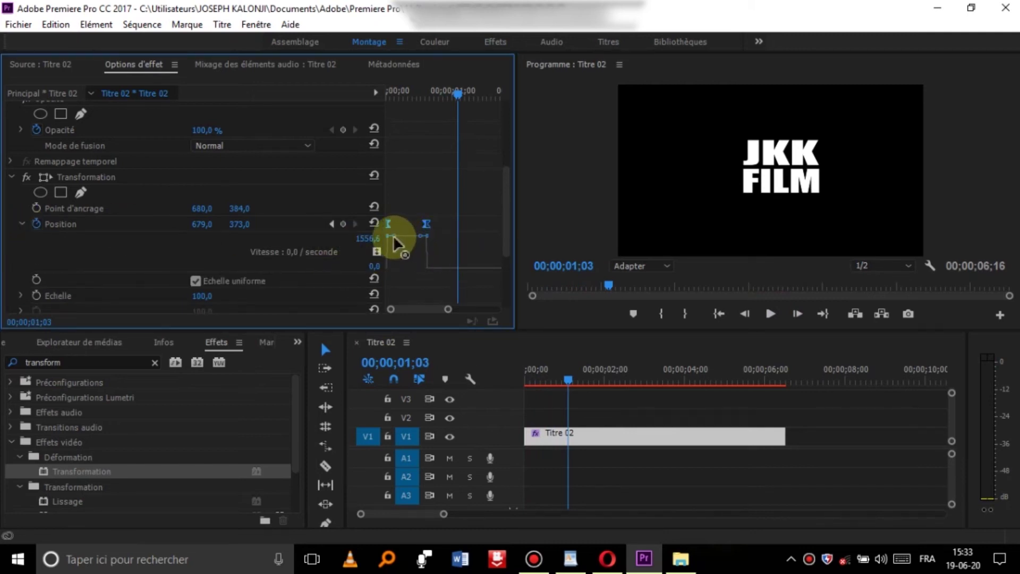
drag(394, 265, 372, 103)
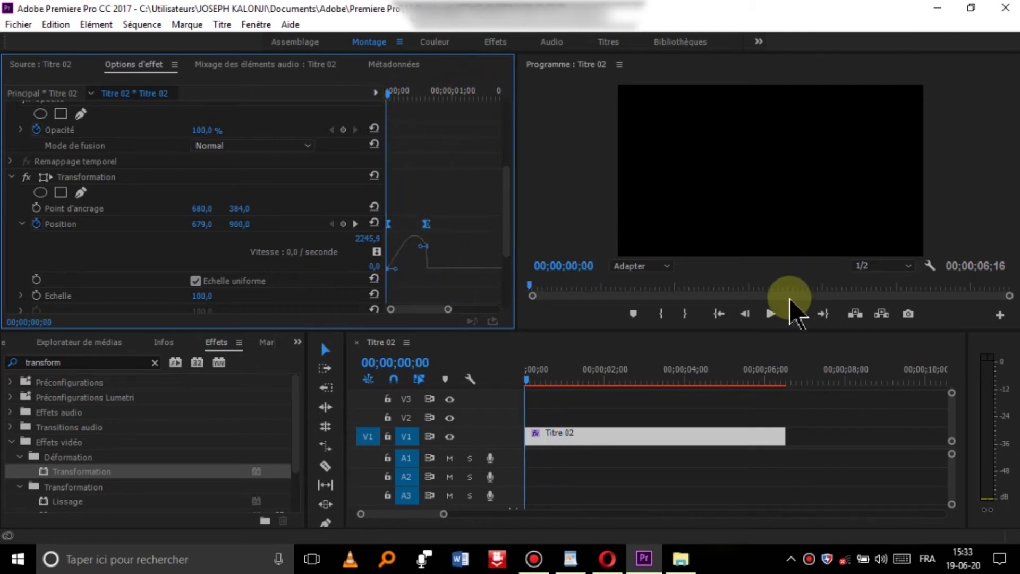
click(770, 314)
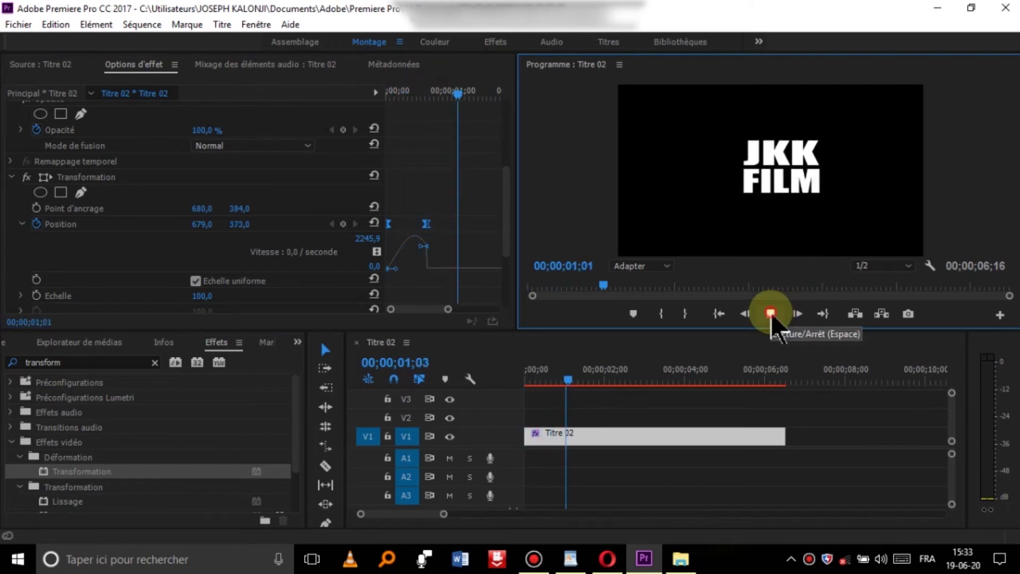
click(771, 314)
- Lower the second Position keyframe's speed to zero, extend the curve handles into a sharp central peak, and preview the result
click(428, 247)
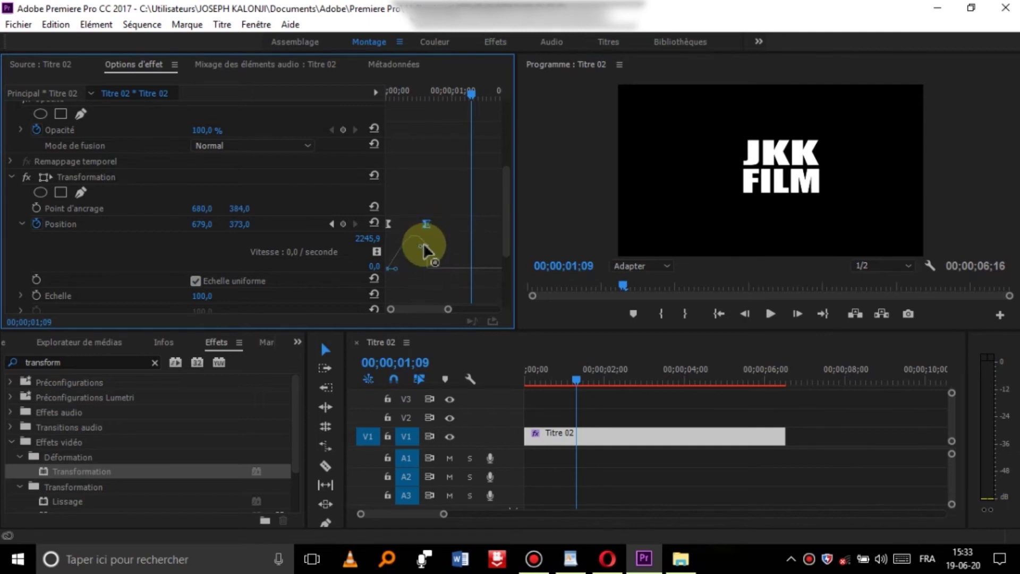
mouse_move(423, 273)
mouse_down()
mouse_move(394, 269)
mouse_move(406, 269)
mouse_up()
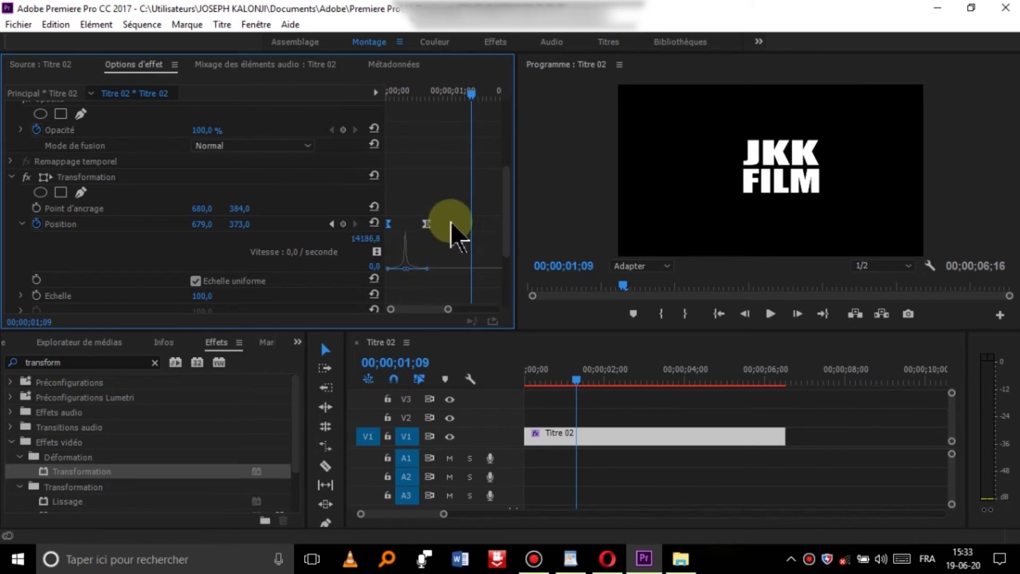
drag(471, 97, 337, 152)
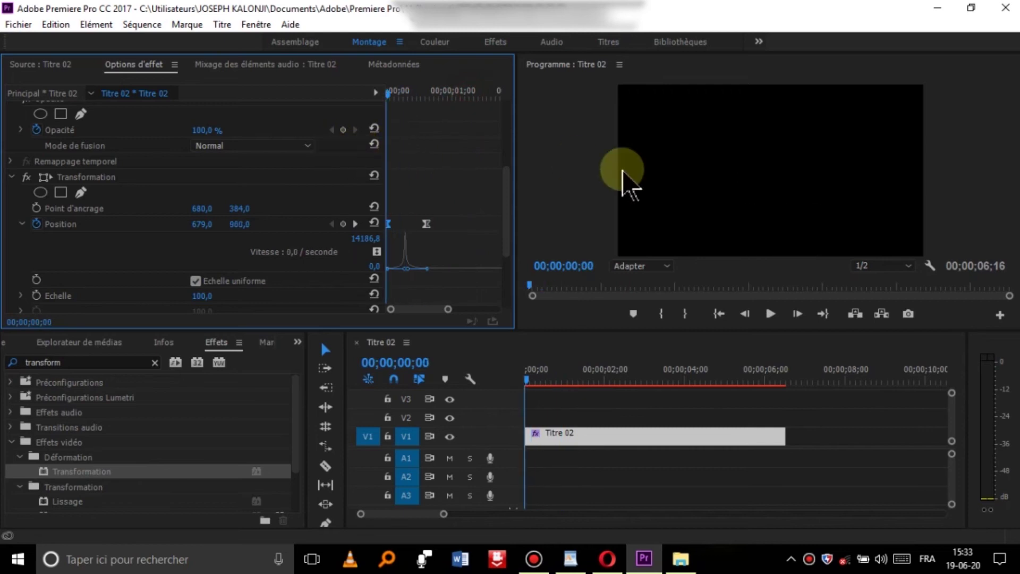
click(771, 314)
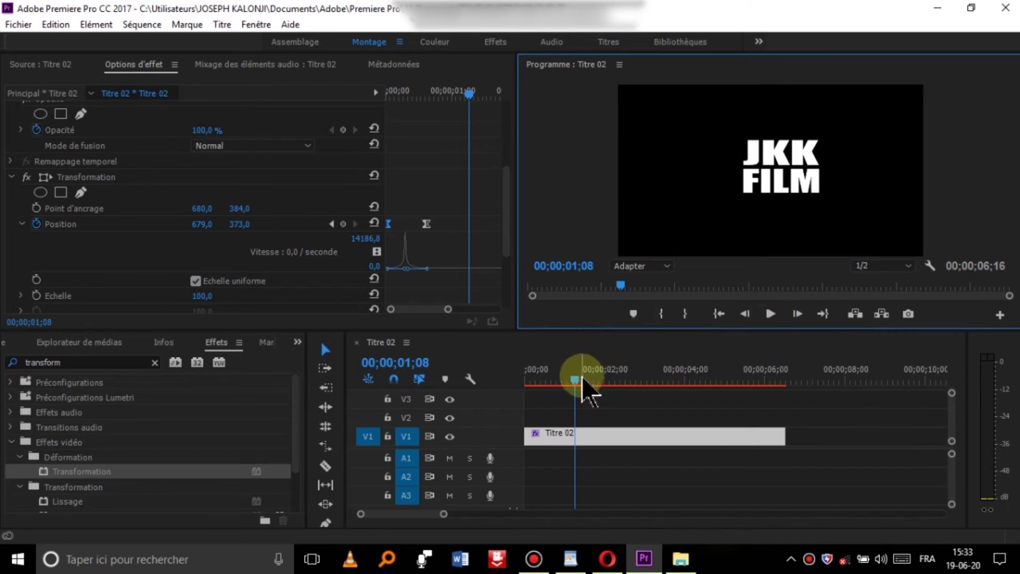
- Replay the title's entry from 00;00;00;06 and again from the beginning of the sequence
drag(578, 382, 532, 383)
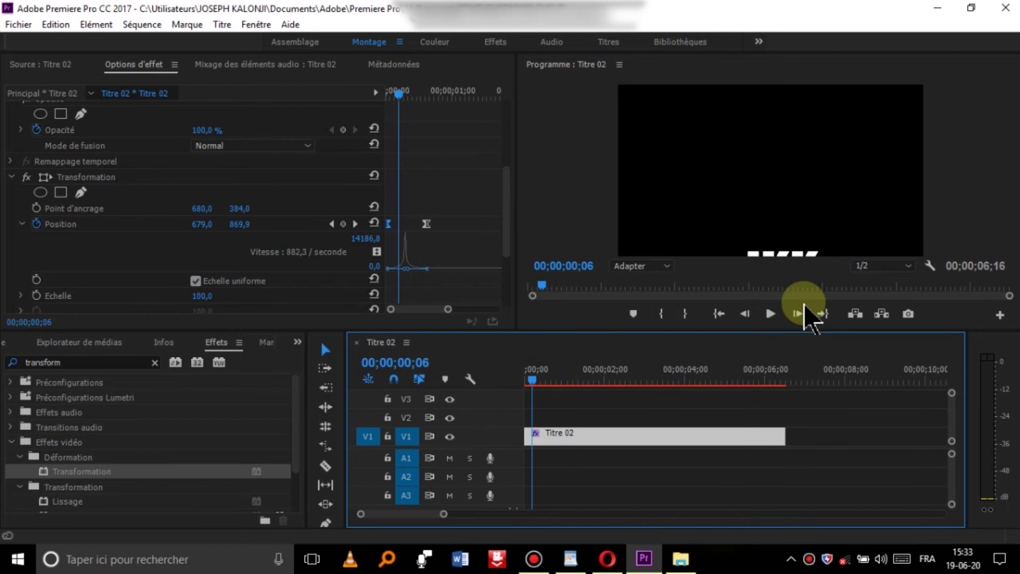
click(770, 315)
click(770, 314)
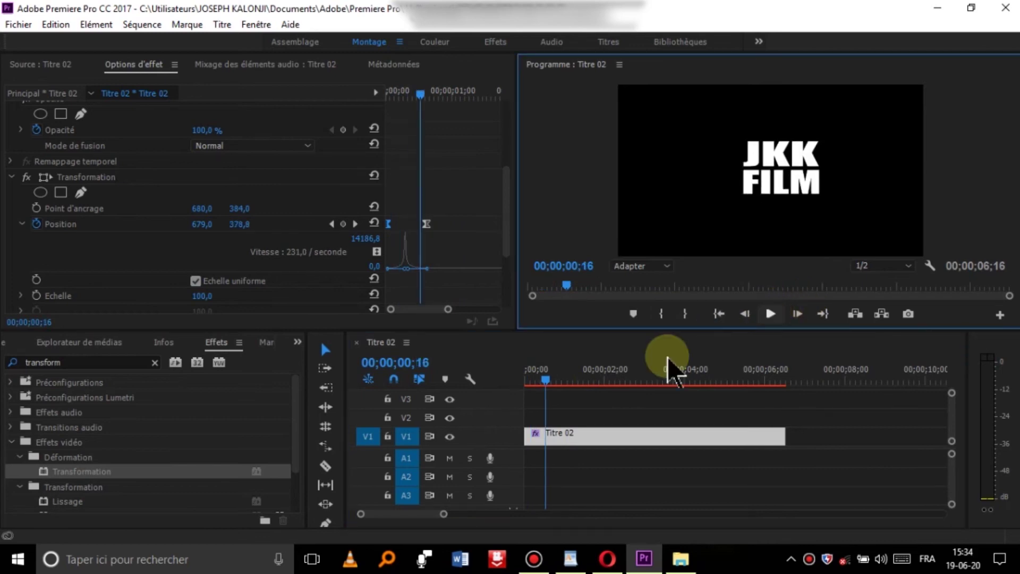
drag(547, 385, 521, 386)
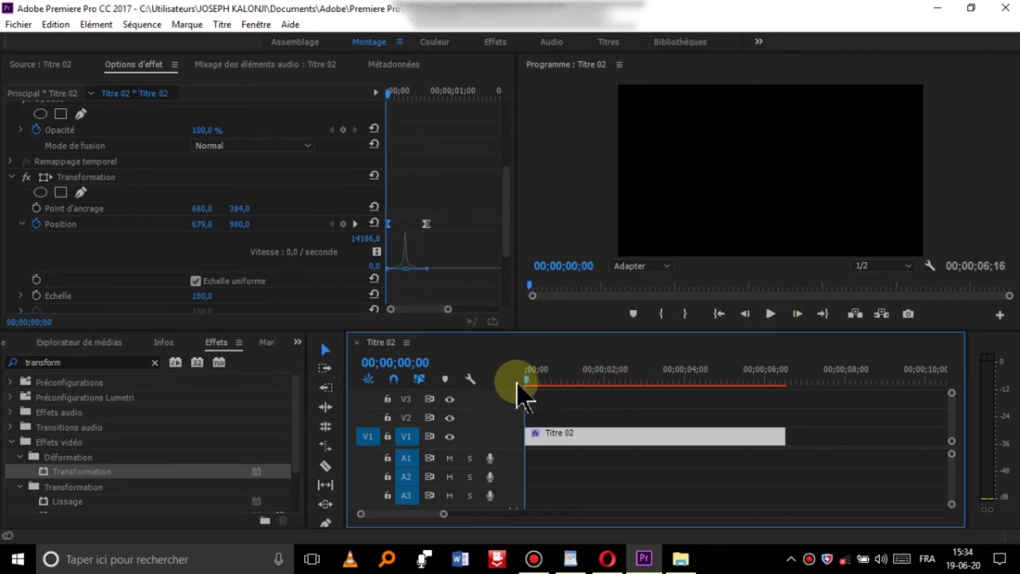
click(770, 315)
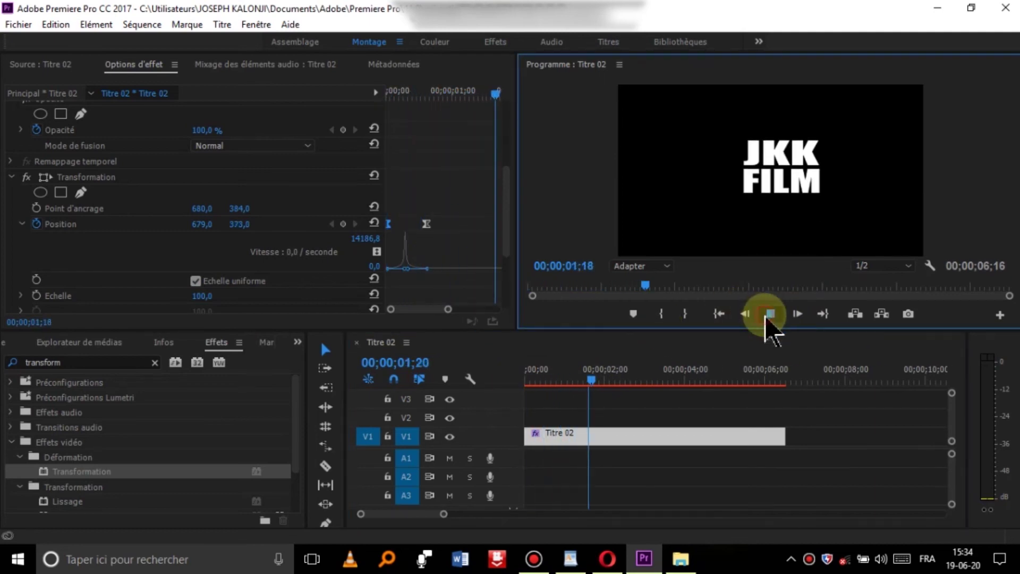
click(769, 314)
- Shorten the Position velocity curve's handles to soften its peak, and preview the animation from the start
drag(595, 380, 534, 383)
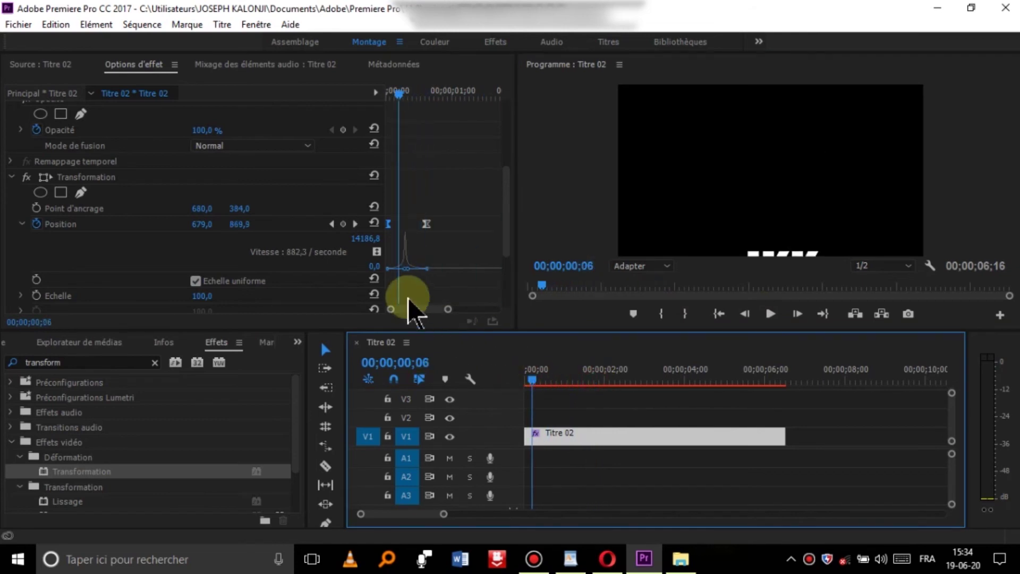
mouse_move(406, 268)
mouse_down()
mouse_move(412, 143)
mouse_move(423, 298)
mouse_move(411, 269)
mouse_up()
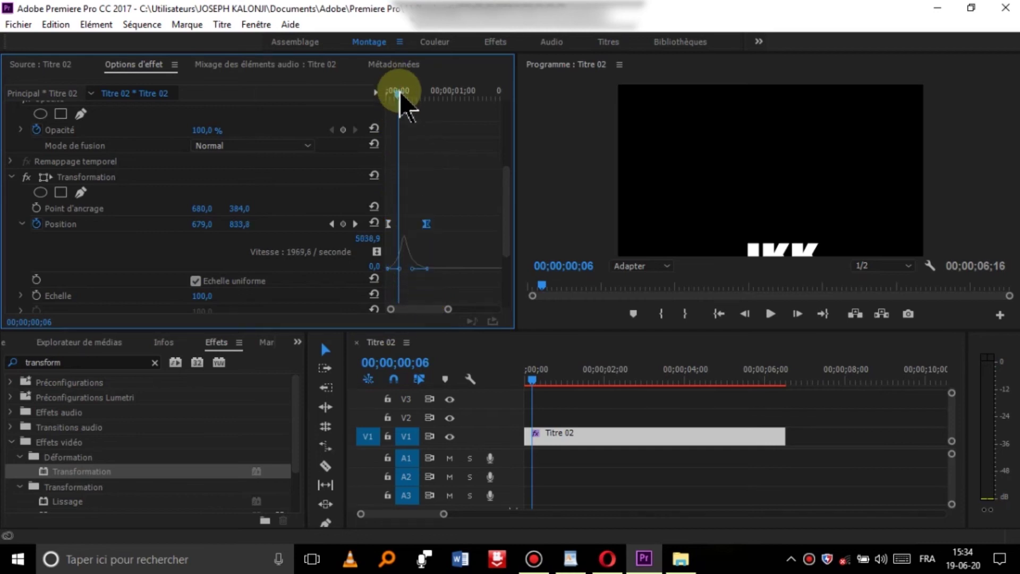
drag(399, 96, 372, 96)
click(771, 314)
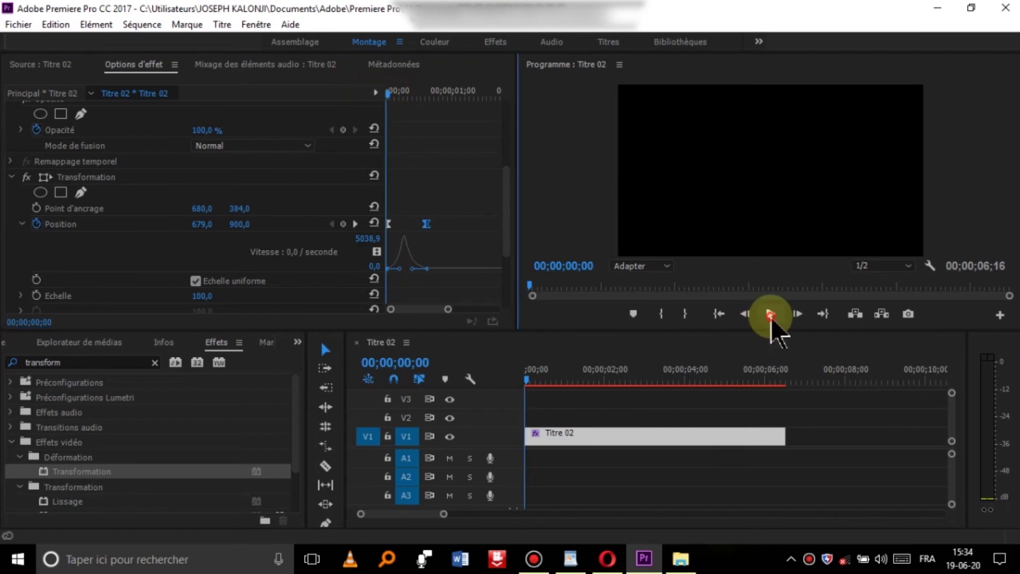
click(771, 313)
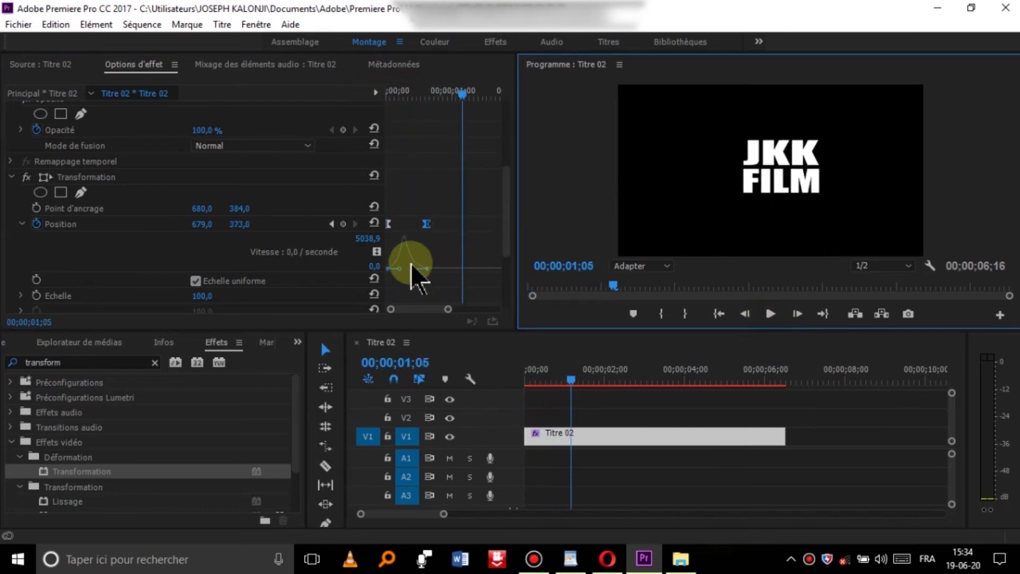
- Pull the second keyframe's velocity handle in so the speed peaks at the end of the movement, and replay from the start
drag(411, 265, 432, 237)
drag(466, 95, 364, 103)
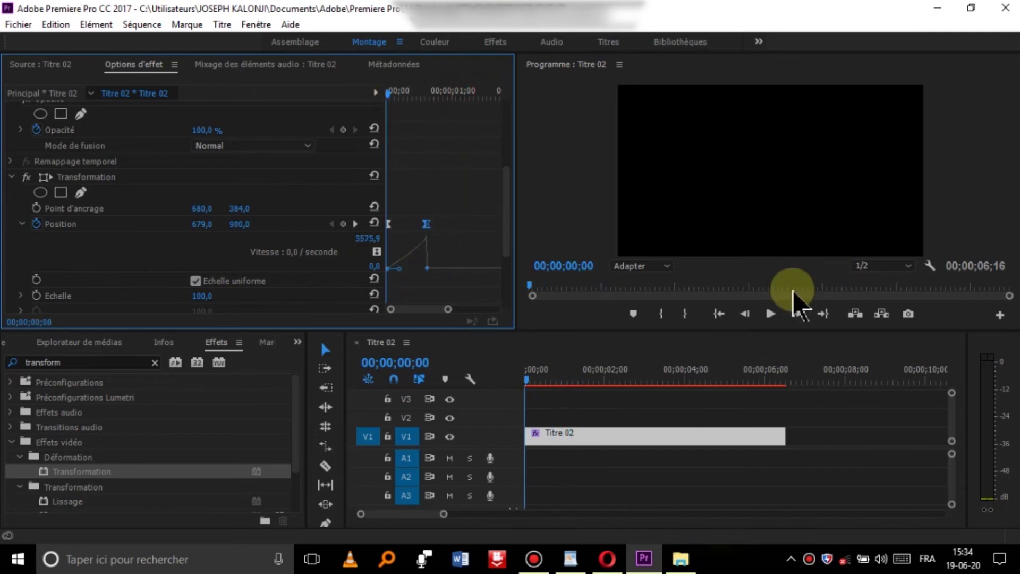
click(772, 314)
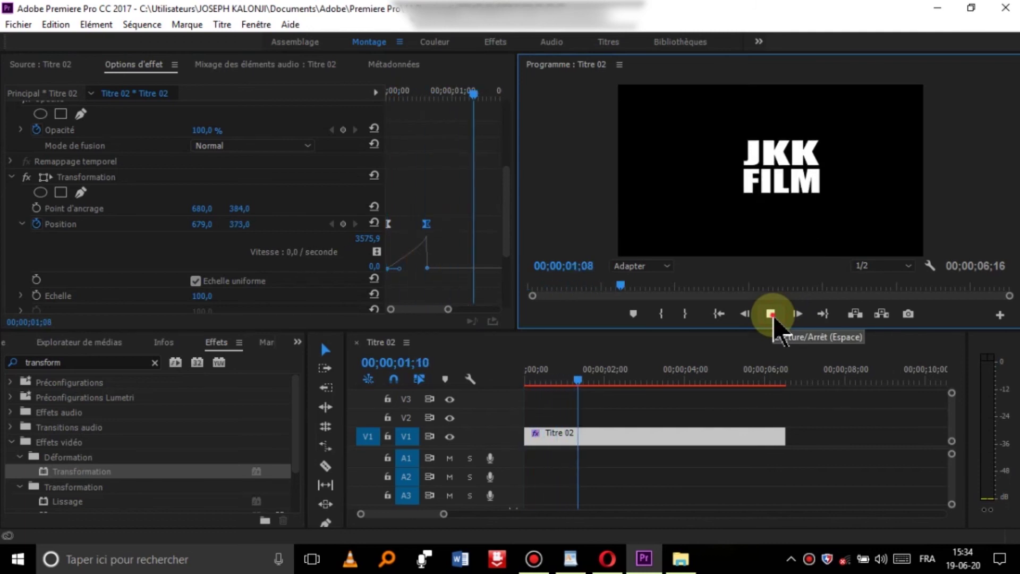
- Extend the second Position keyframe's velocity handle back toward the first so the speed peaks early, and preview from the start
click(771, 313)
drag(426, 266, 388, 268)
click(407, 268)
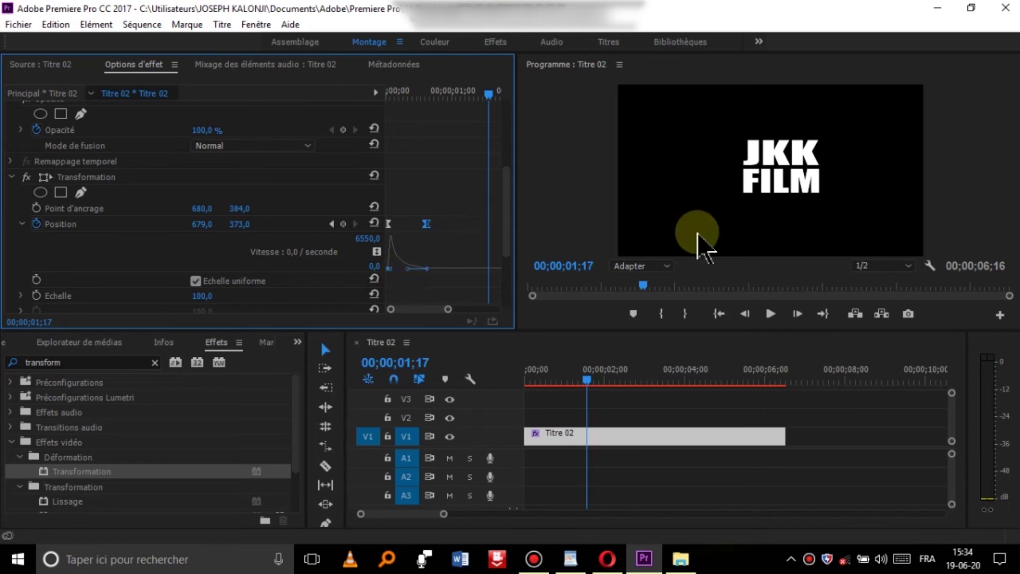
drag(488, 94, 343, 98)
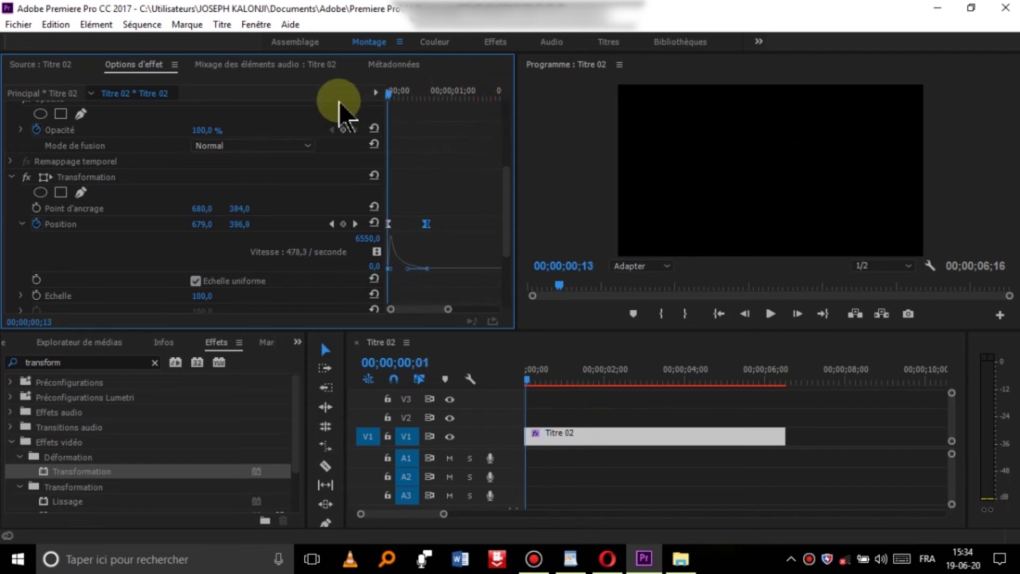
click(771, 314)
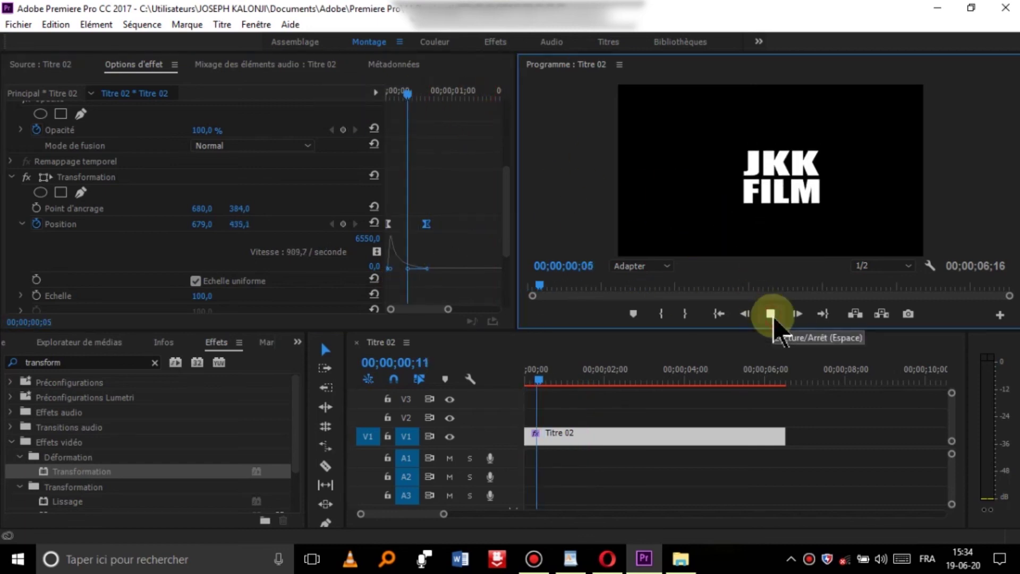
click(771, 314)
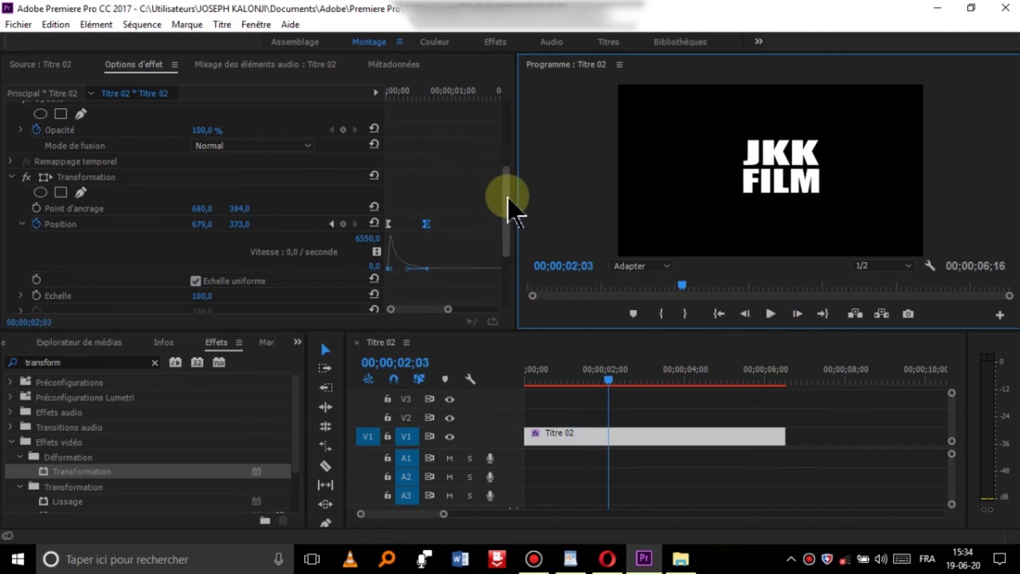
- Add a Position keyframe at 00;00;00;25 that holds the title at its current centred position
drag(506, 205, 505, 197)
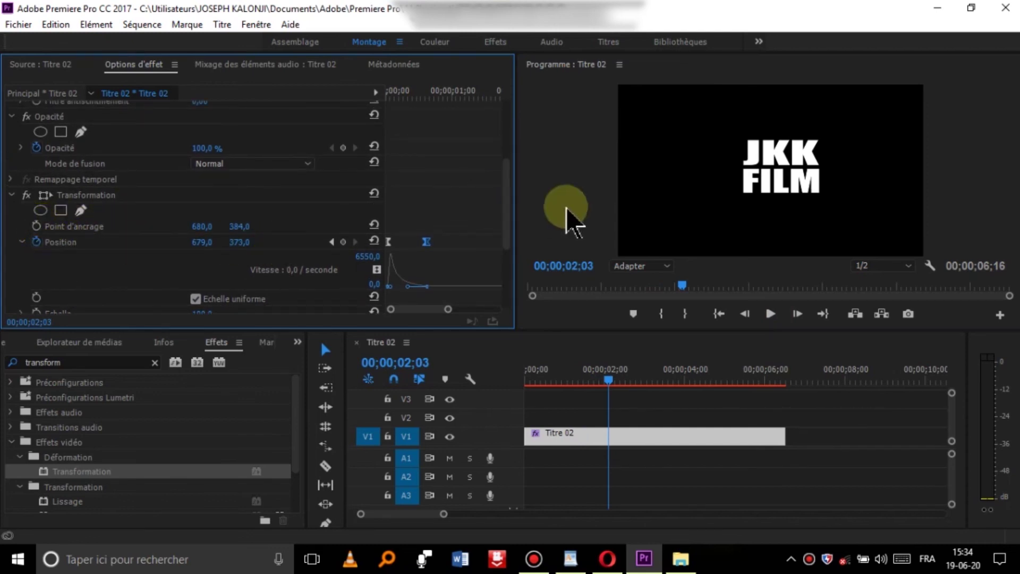
click(588, 379)
drag(588, 379, 560, 378)
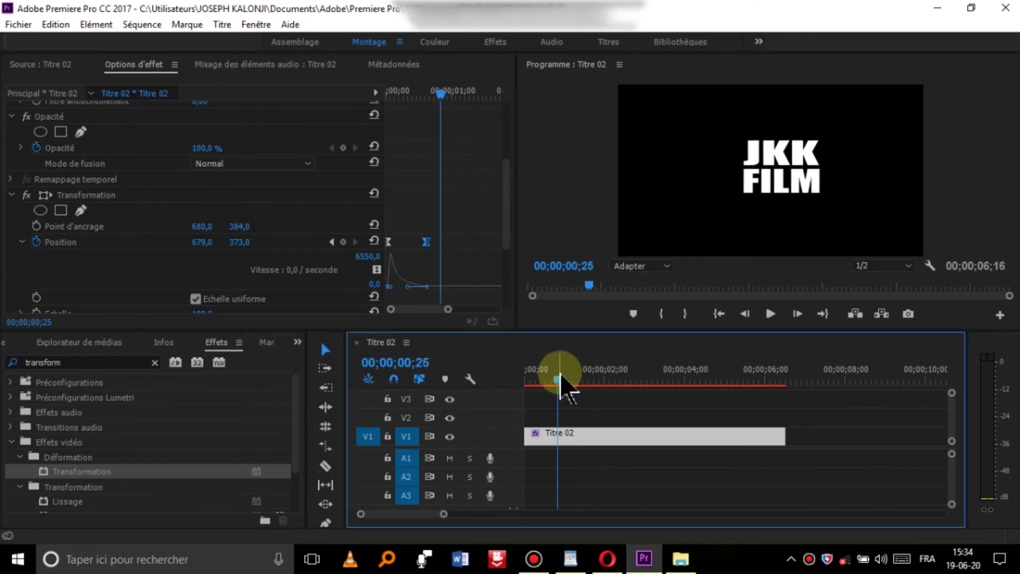
click(343, 241)
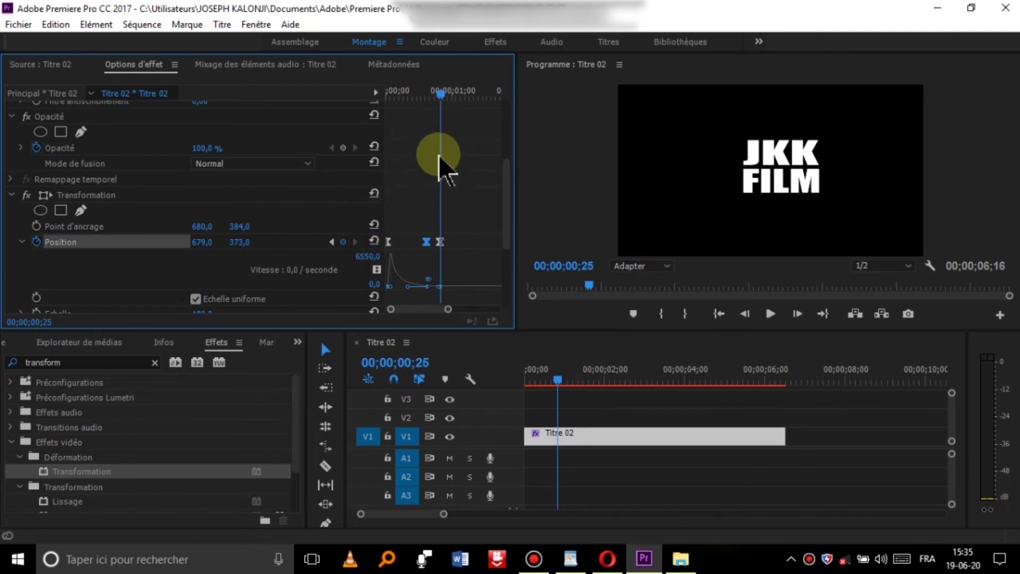
- Move the title above the frame at 00;00;00;29 by setting its vertical Position to -111
drag(441, 93, 446, 94)
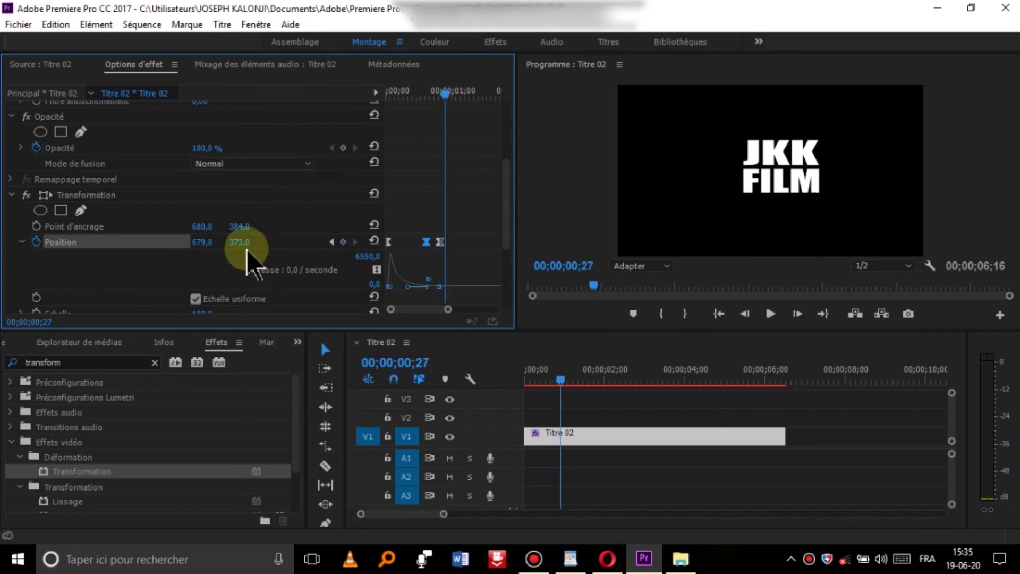
drag(448, 94, 450, 95)
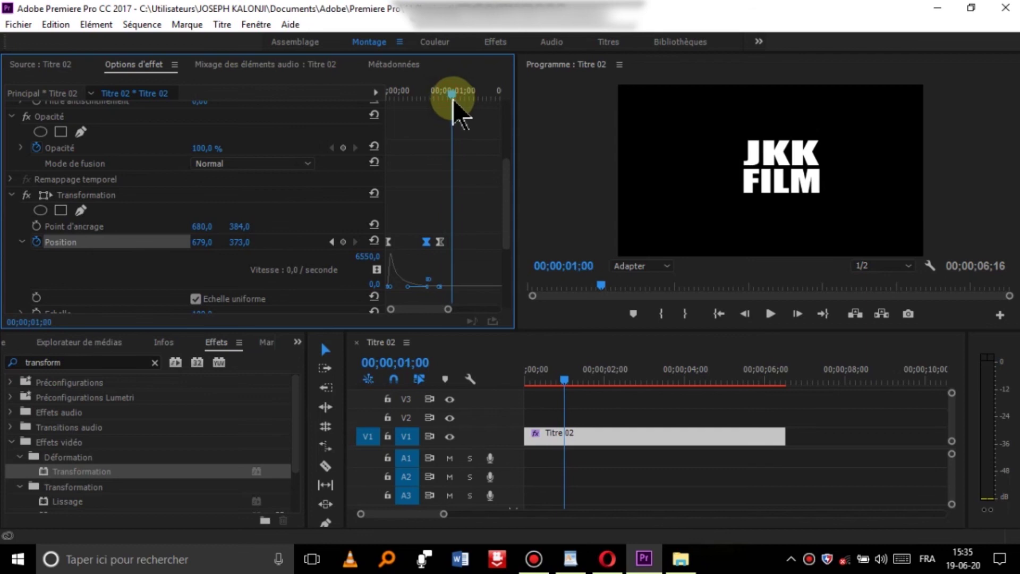
mouse_move(239, 242)
mouse_down()
mouse_move(32, 243)
mouse_move(244, 238)
mouse_up()
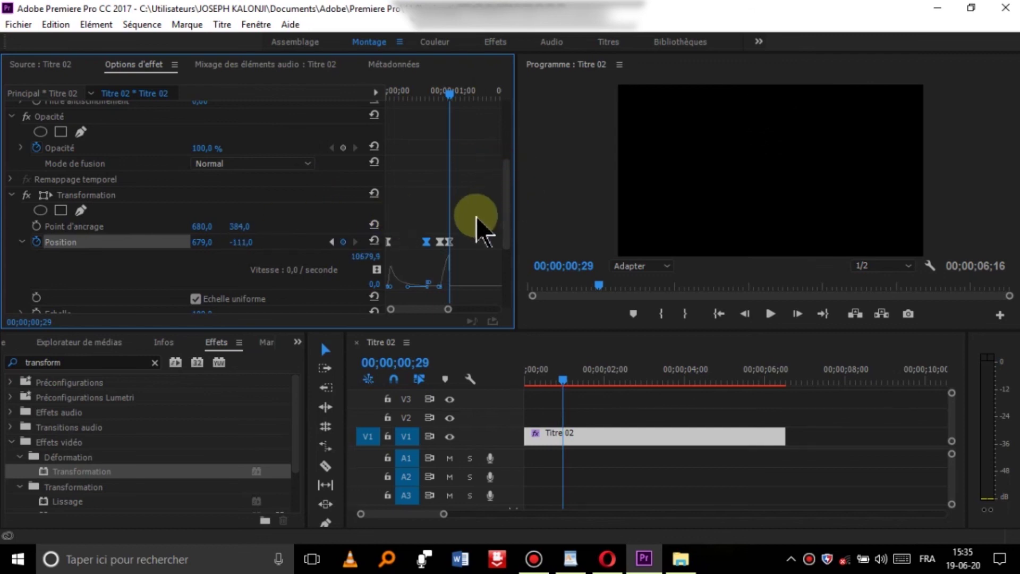
- Lower the last Position keyframe's speed to zero, shape the exit velocity curve to peak early, and preview from the start
click(449, 242)
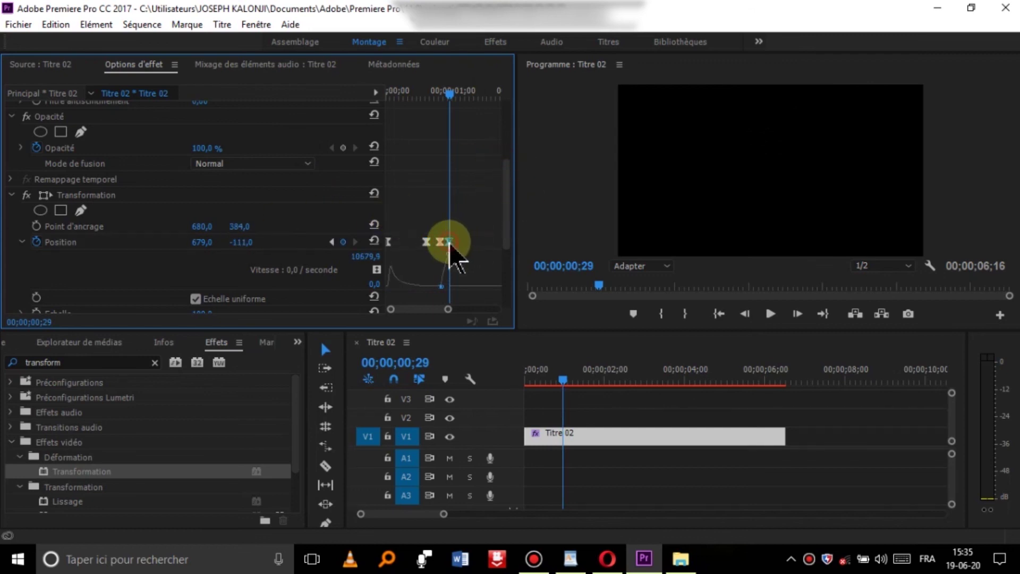
click(442, 284)
drag(433, 286, 452, 261)
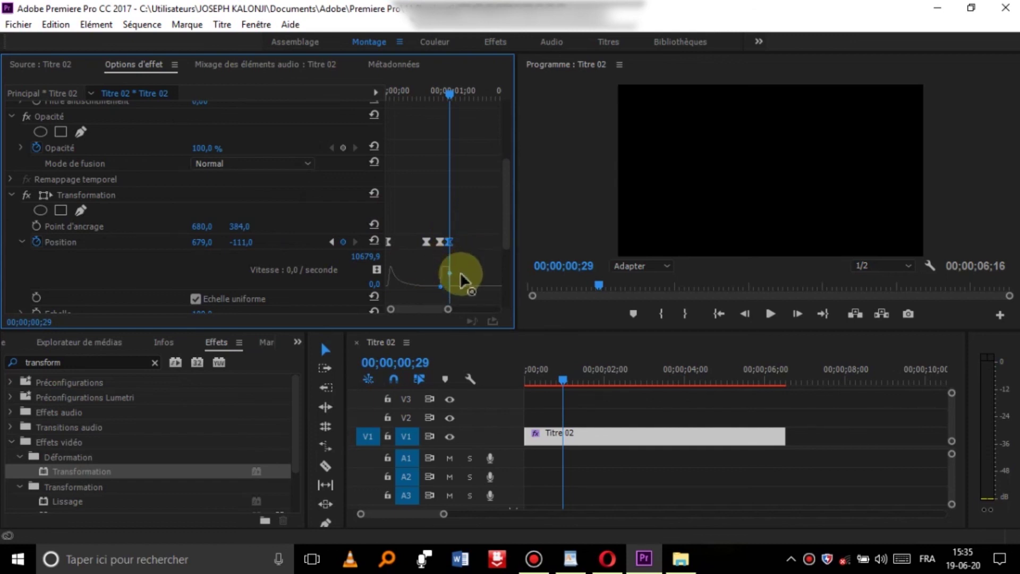
drag(482, 257, 451, 262)
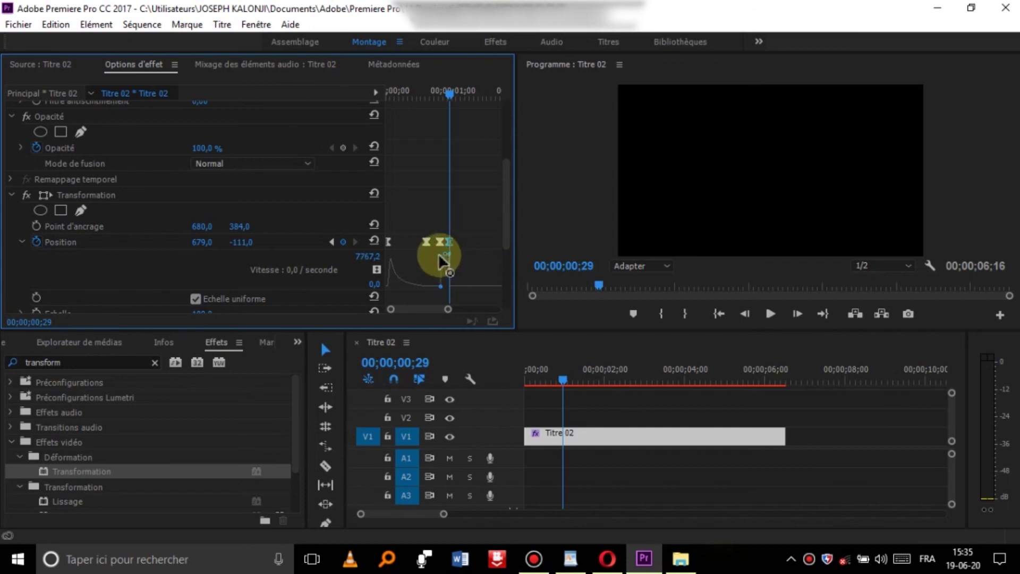
drag(446, 254, 439, 253)
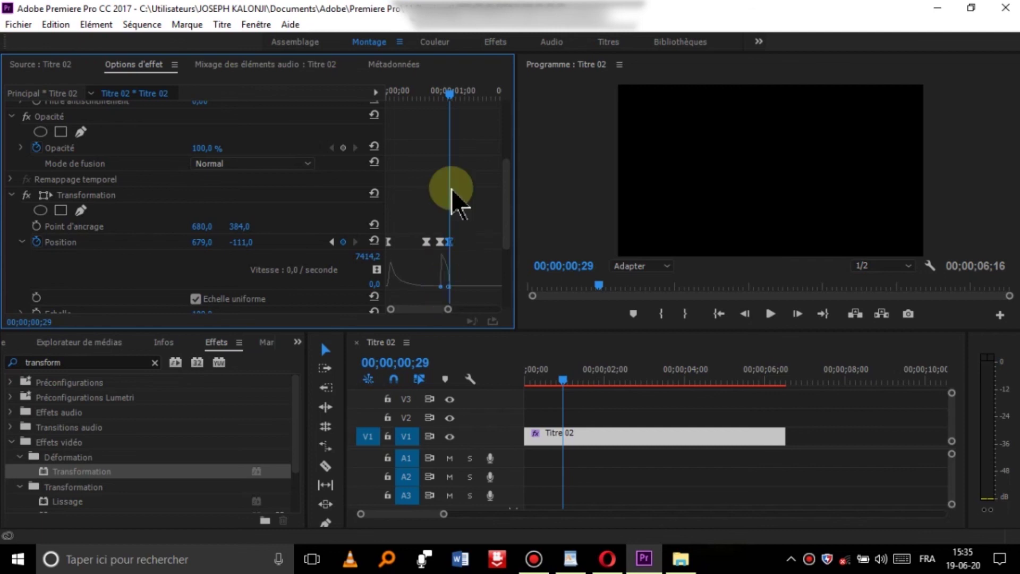
drag(450, 95, 371, 107)
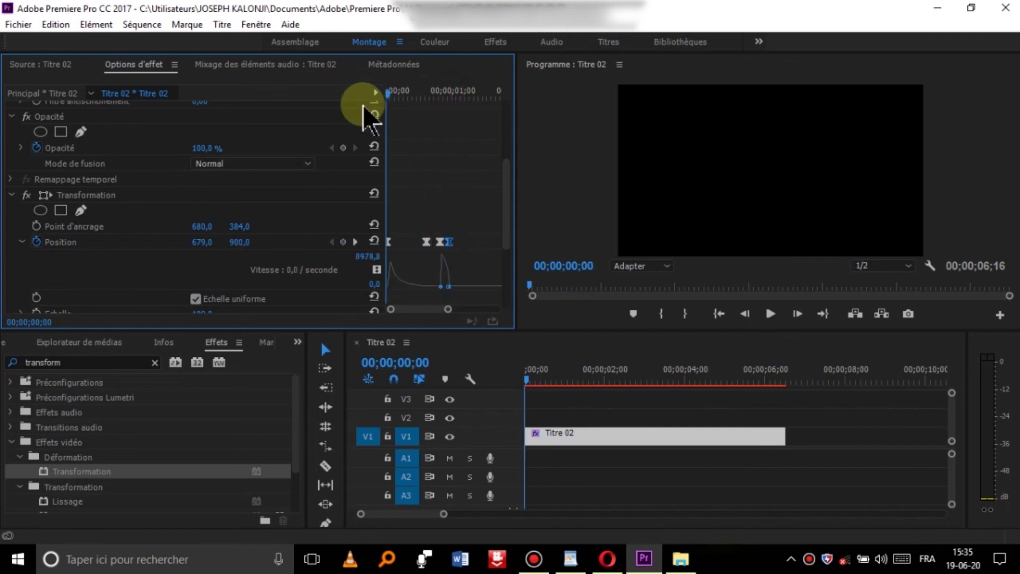
click(770, 314)
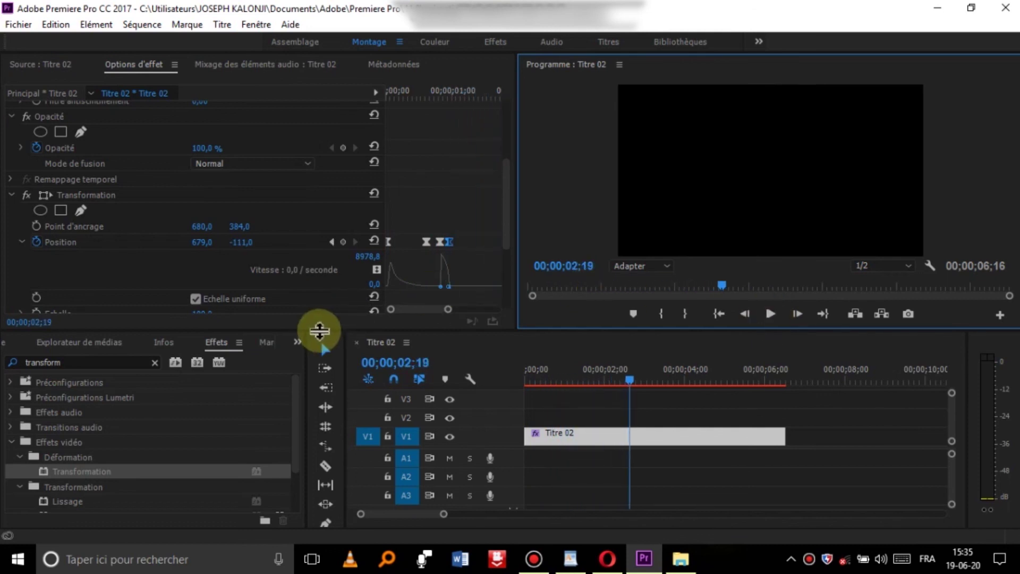
click(534, 559)
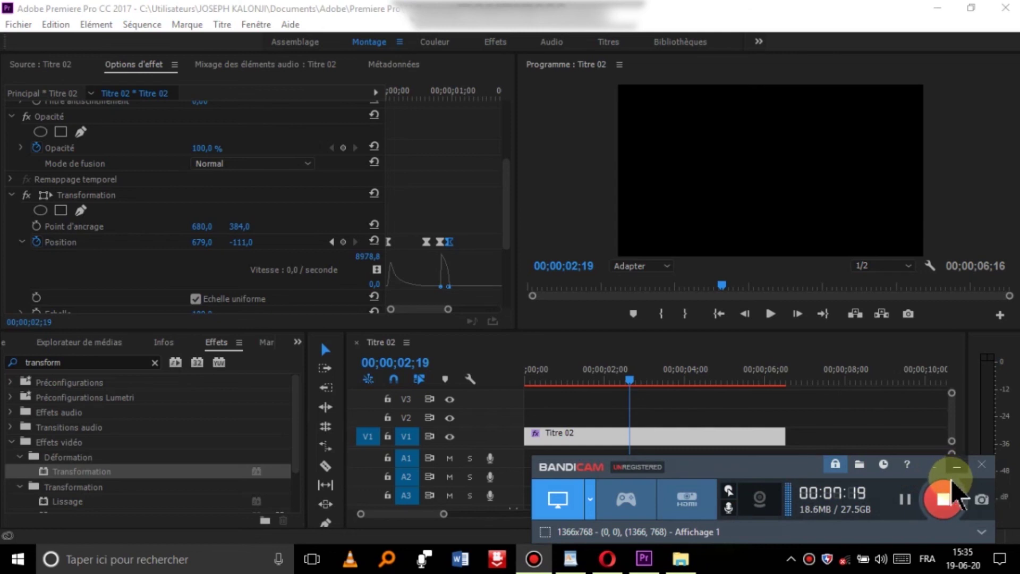
click(950, 502)
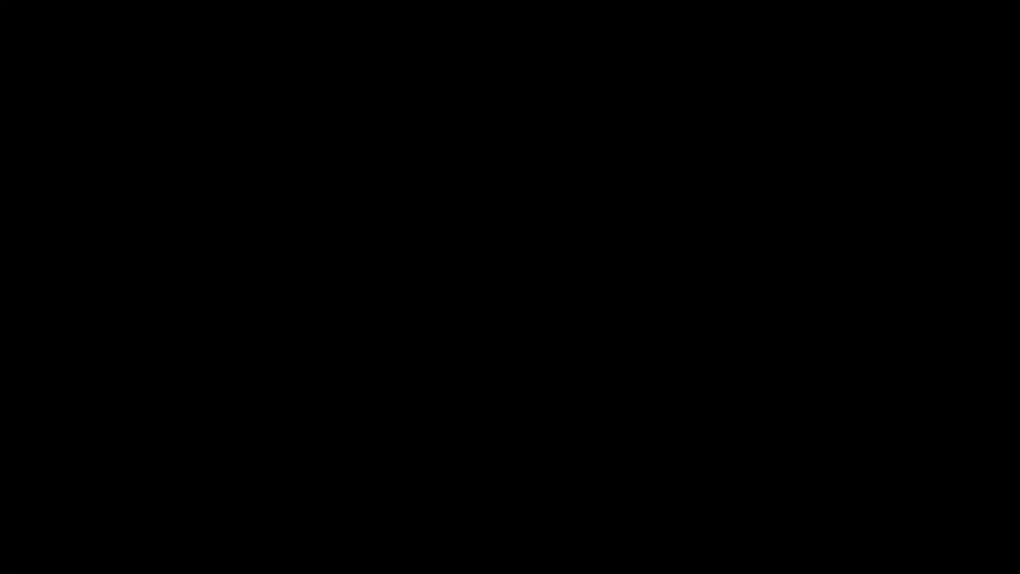